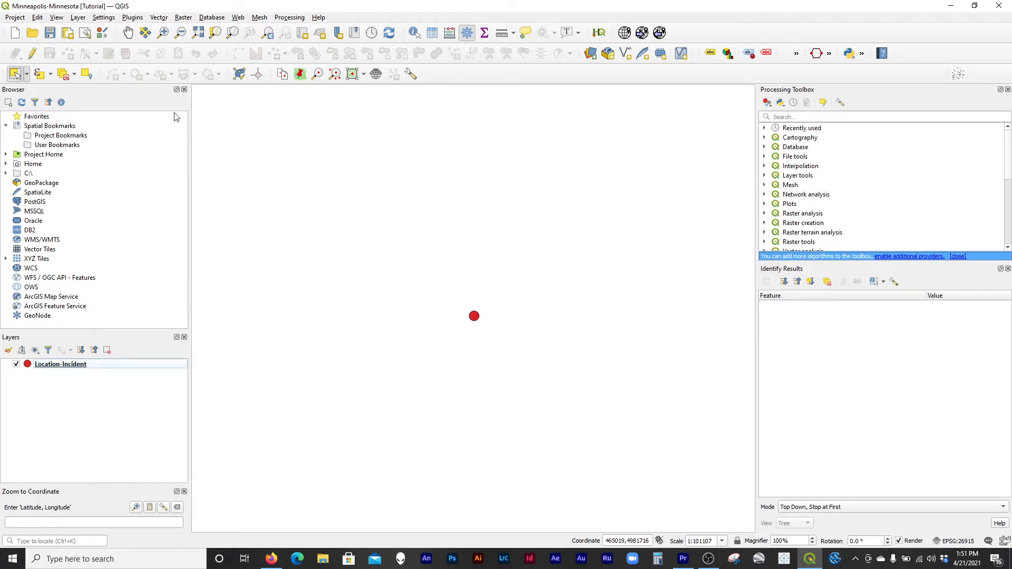
pyautogui.click(20, 19)
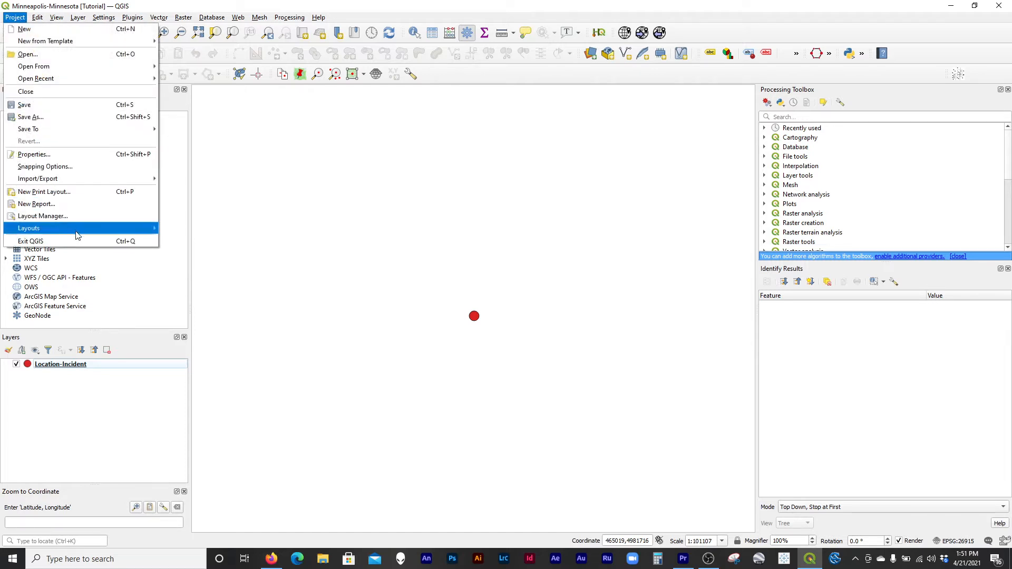
pyautogui.click(449, 11)
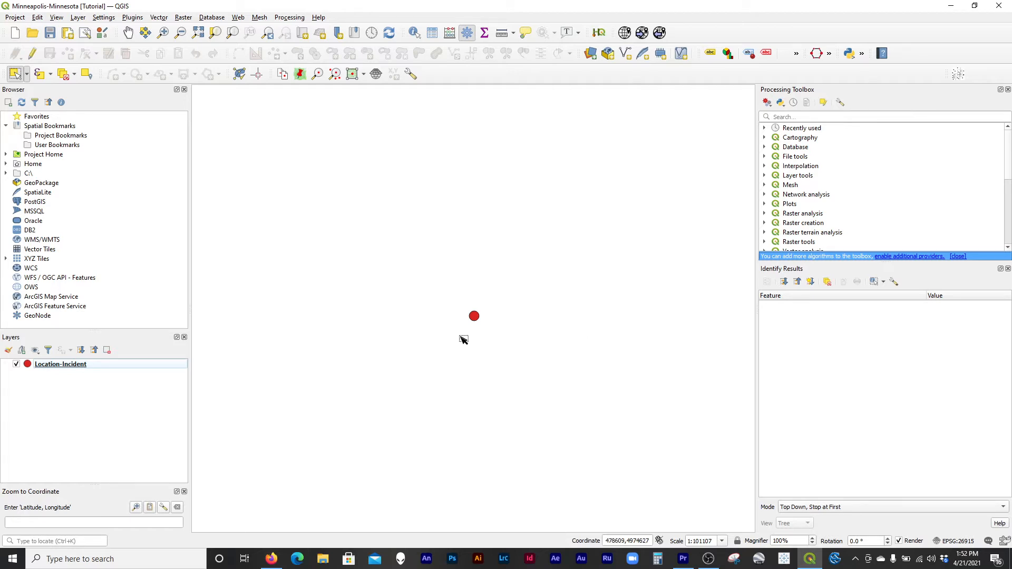
pyautogui.click(54, 368)
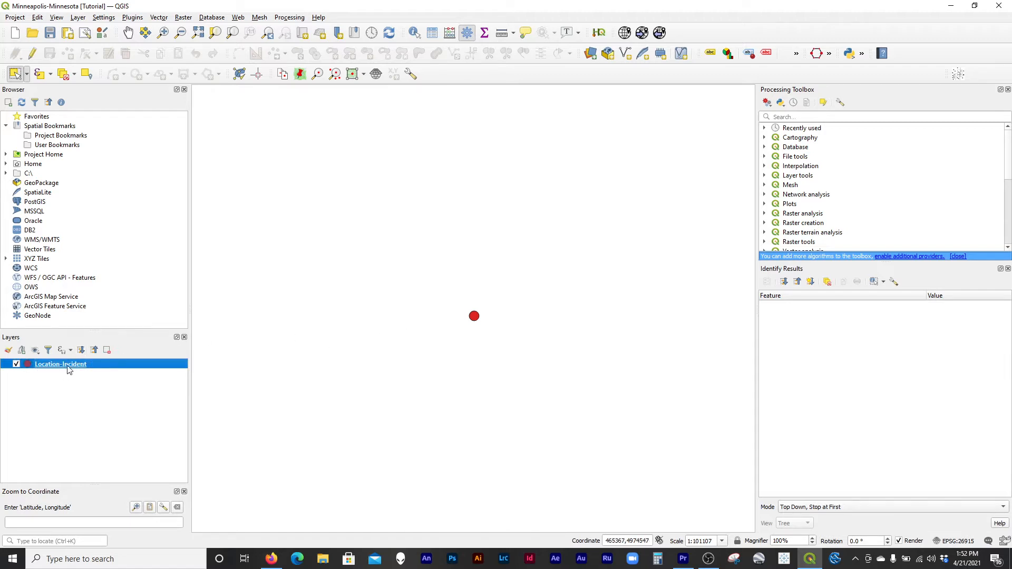
pyautogui.scroll(-1, 491, 325)
pyautogui.click(167, 19)
pyautogui.moveTo(138, 23)
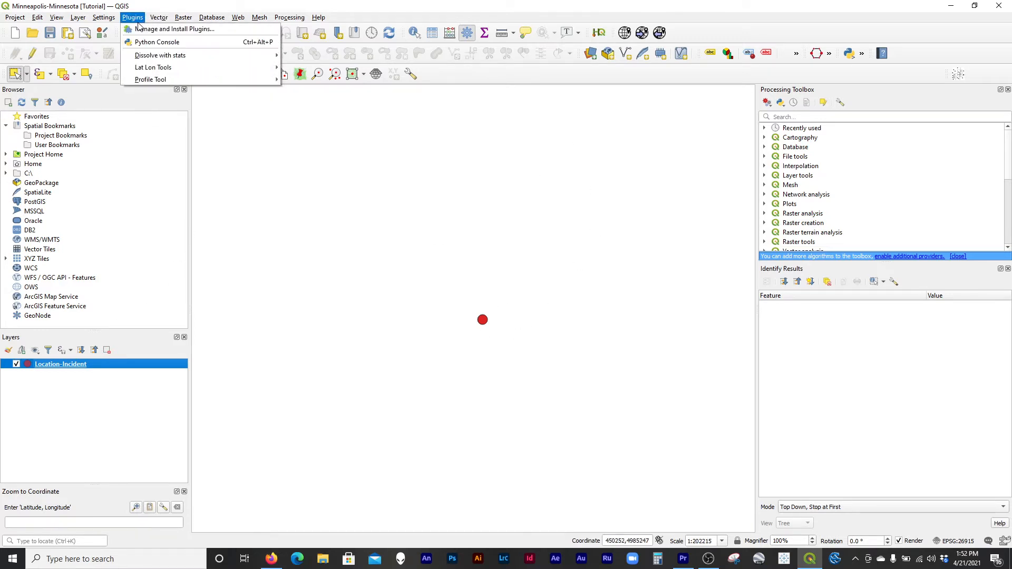
pyautogui.moveTo(238, 18)
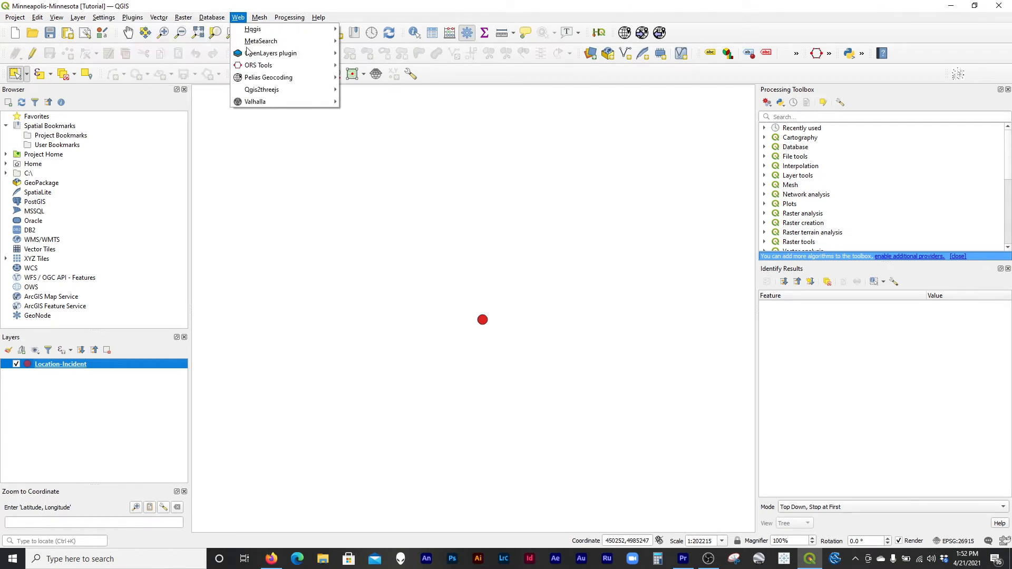
pyautogui.moveTo(251, 58)
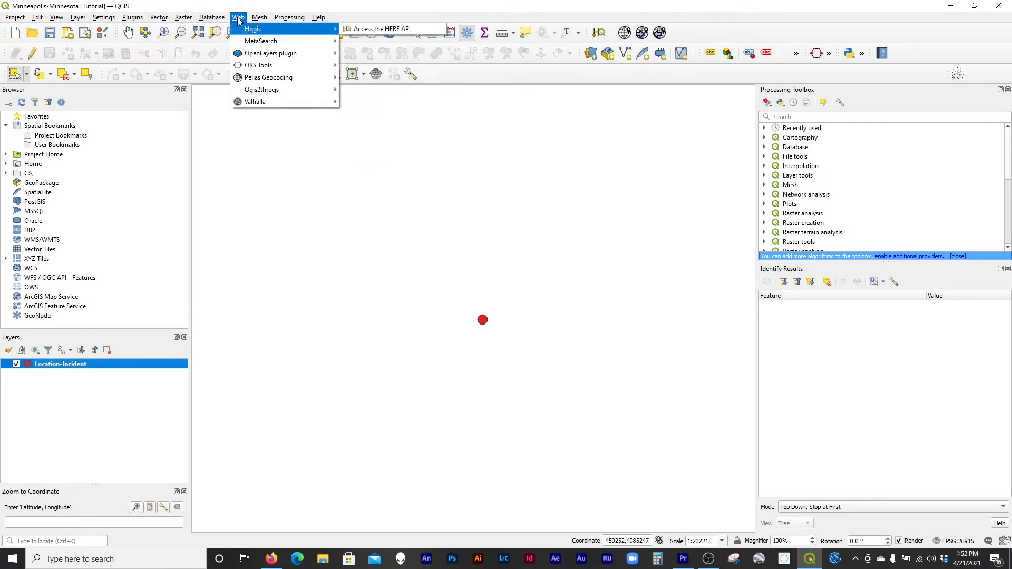
pyautogui.click(238, 18)
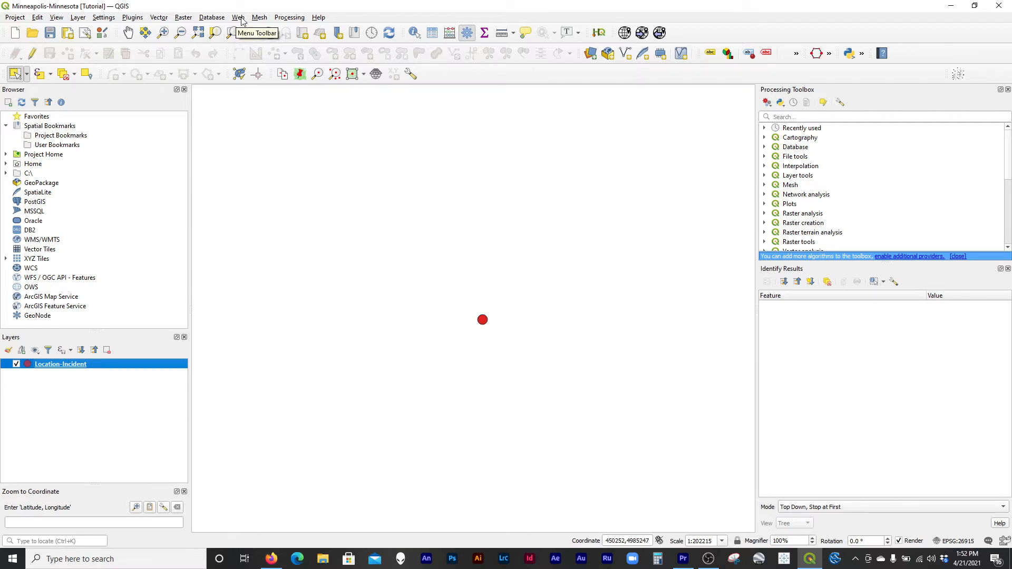
pyautogui.click(238, 18)
pyautogui.click(238, 18)
pyautogui.click(241, 19)
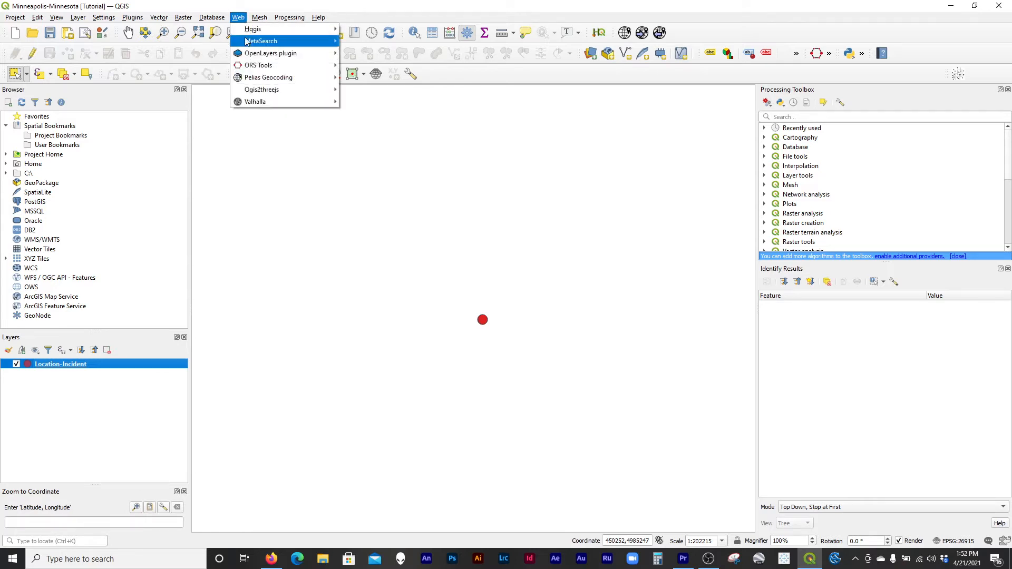
pyautogui.moveTo(248, 55)
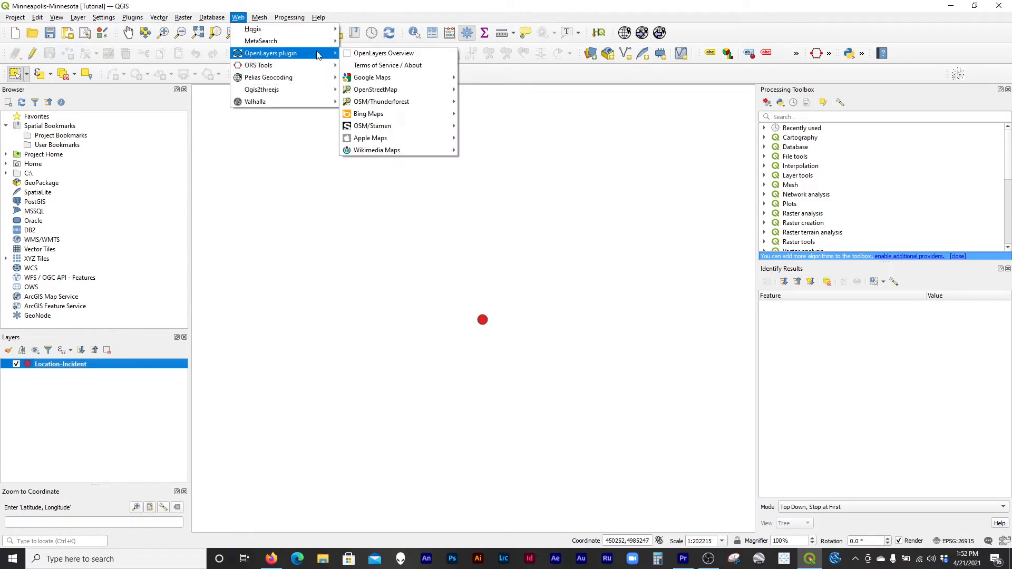
# Open the plugin manager and review its settings for showing experimental and deprecated plugins
pyautogui.moveTo(136, 20)
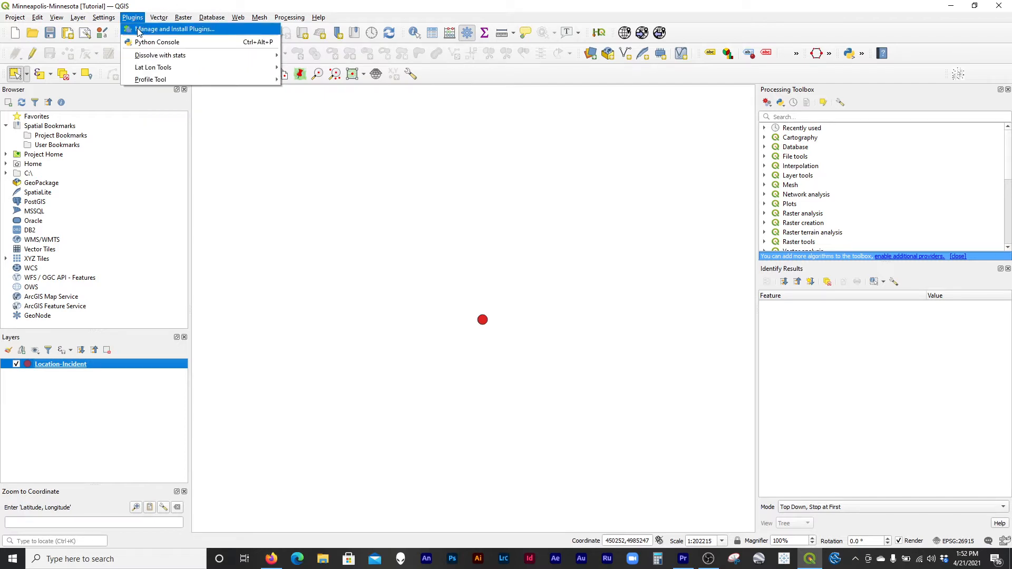
pyautogui.click(139, 30)
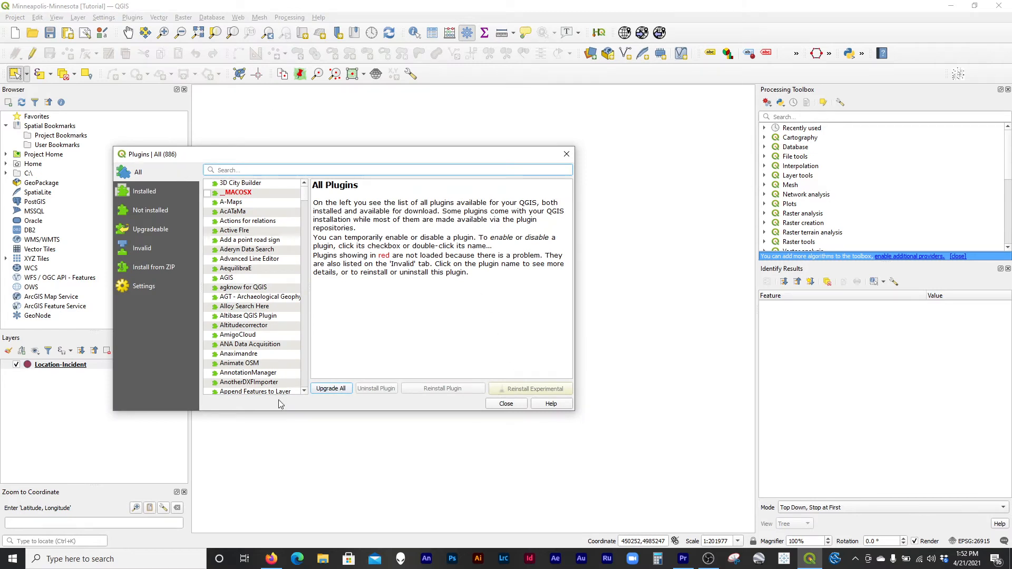
pyautogui.click(144, 286)
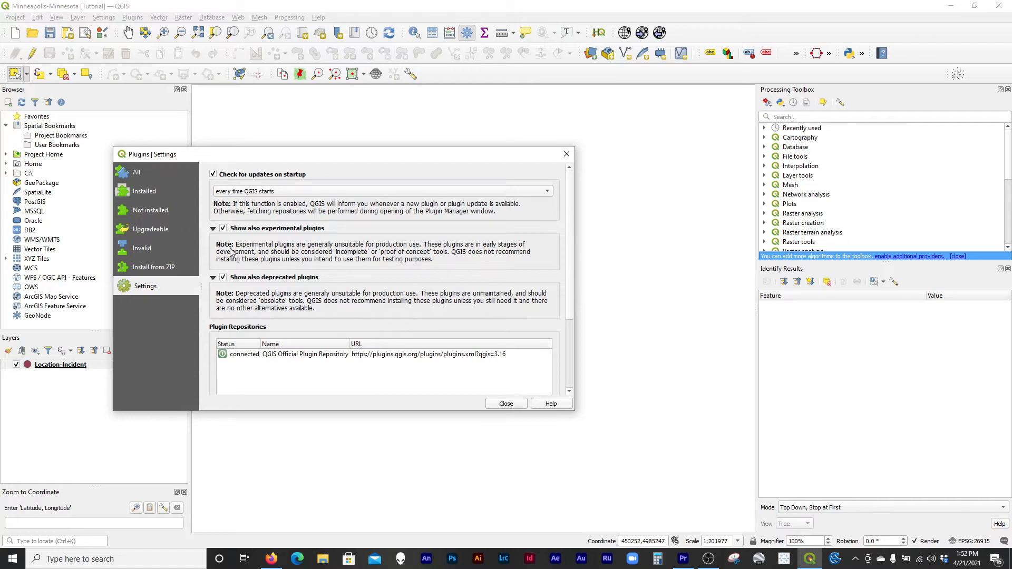
# Search all plugins for "openlay", reinstall the experimental version of OpenLayers Plugin, and close the plugin manager
pyautogui.click(156, 177)
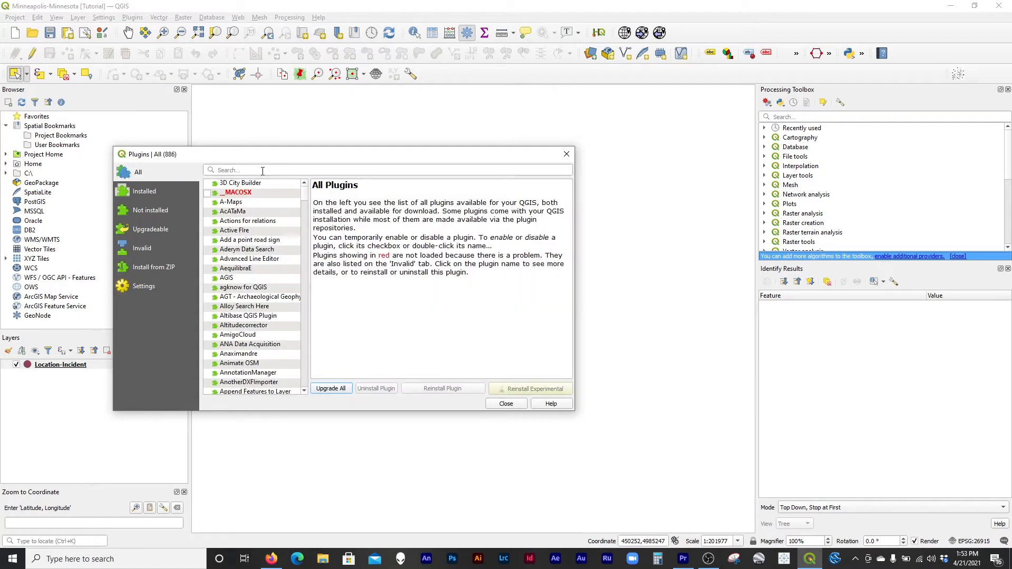
pyautogui.click(245, 167)
pyautogui.write('openla')
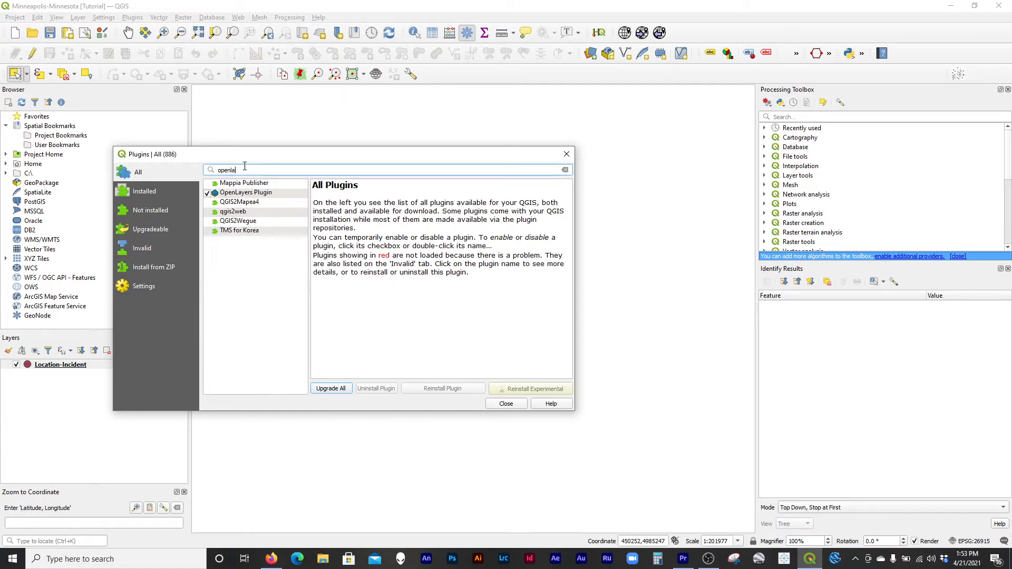
pyautogui.click(247, 194)
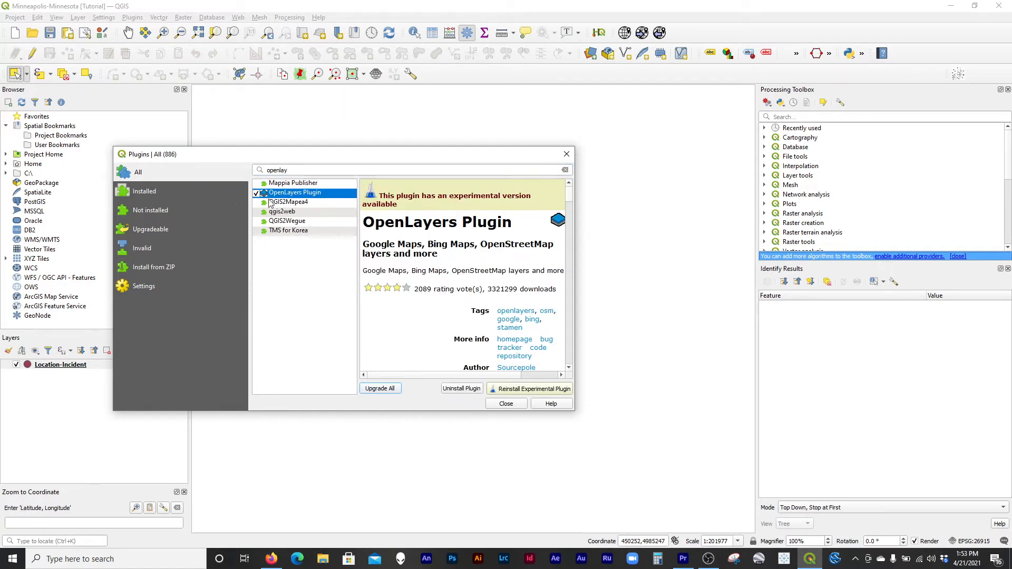
pyautogui.click(531, 390)
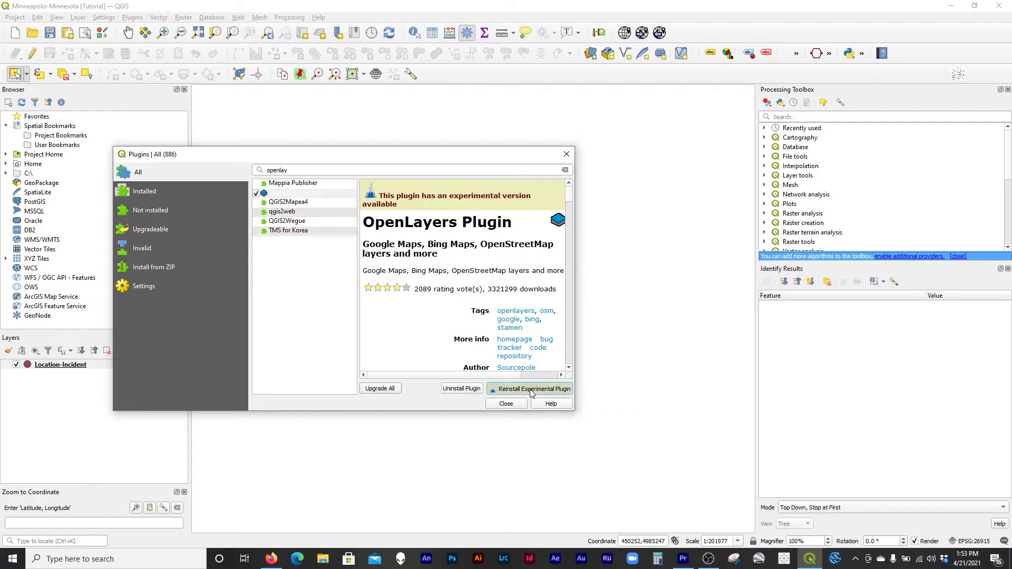
pyautogui.click(506, 404)
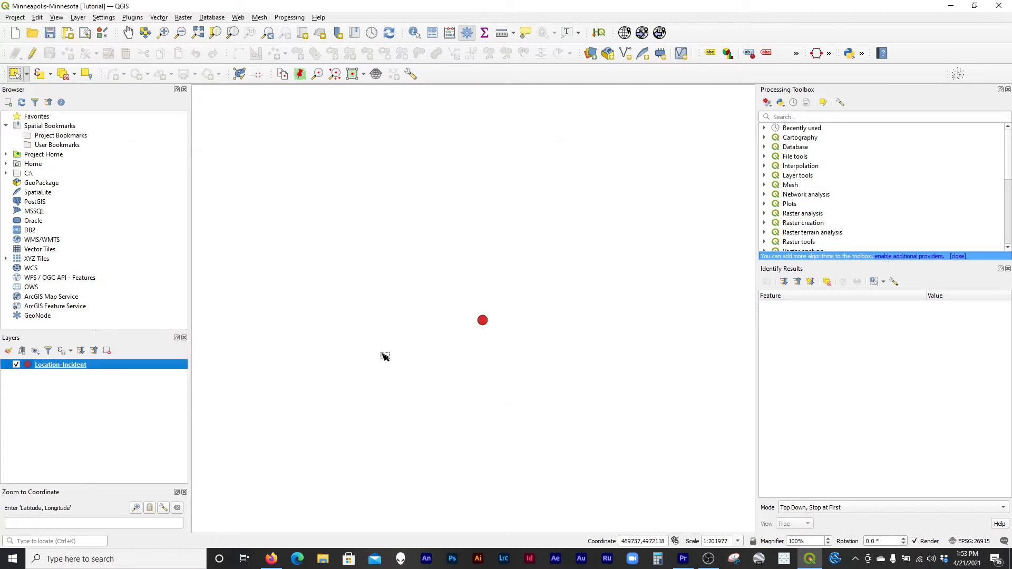
# Browse the project's _Data folder and examine the files in BaseData and its Infastructure subfolder
pyautogui.click(6, 154)
pyautogui.click(16, 164)
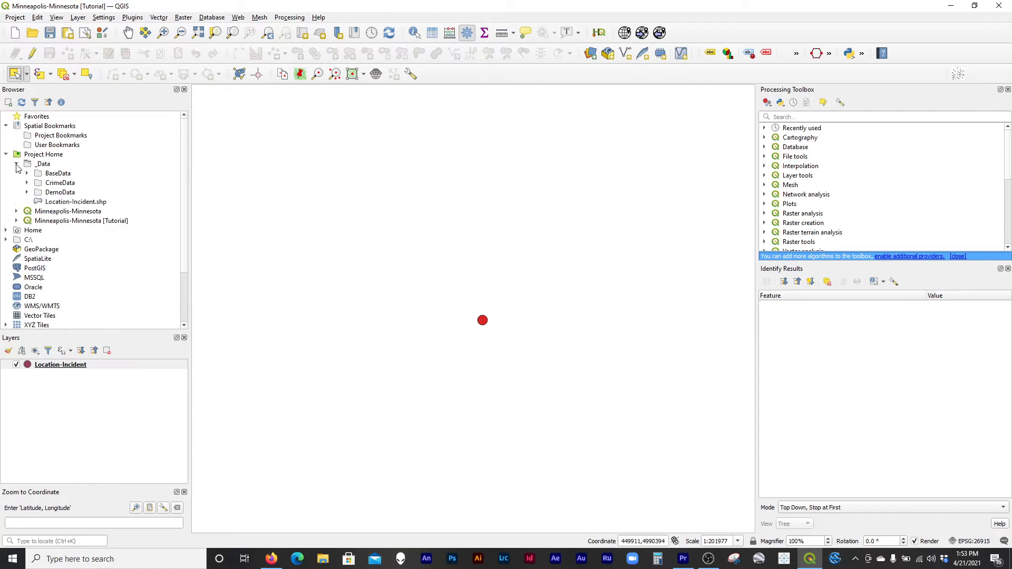
pyautogui.click(27, 174)
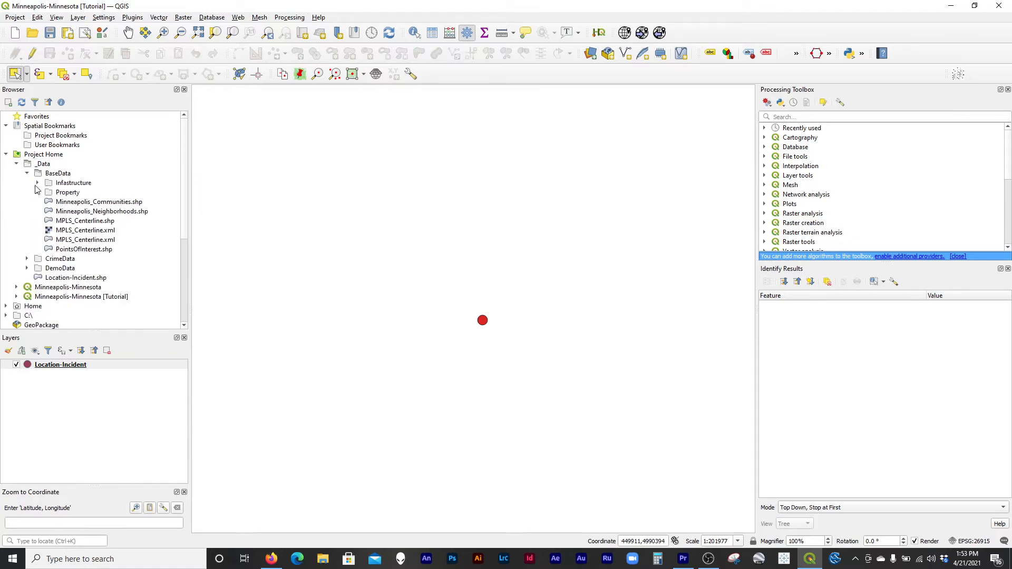
pyautogui.click(38, 183)
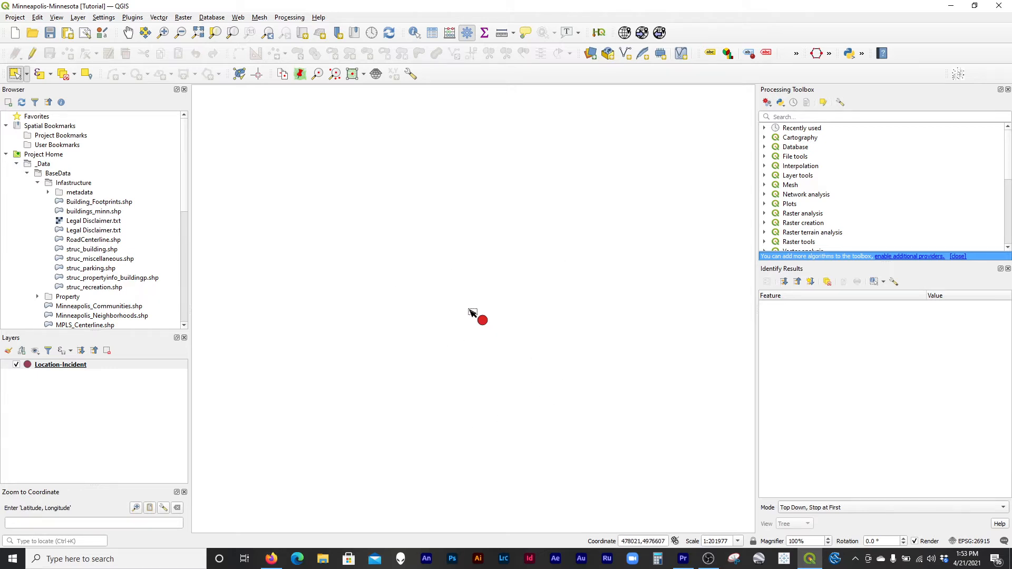
pyautogui.click(27, 173)
# Add the OpenStreetMap basemap to the project with the OpenLayers plugin
pyautogui.click(182, 18)
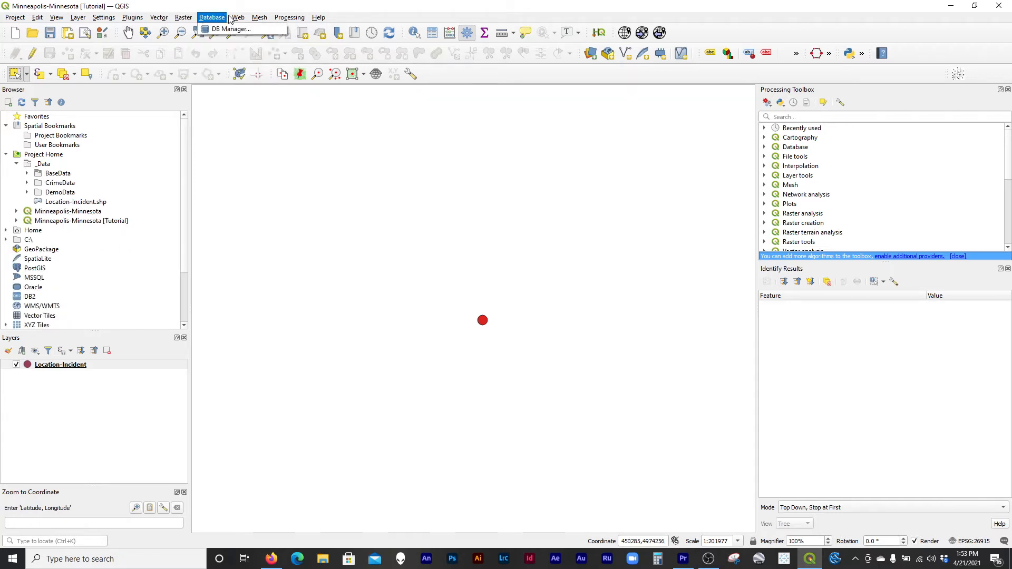
pyautogui.moveTo(240, 22)
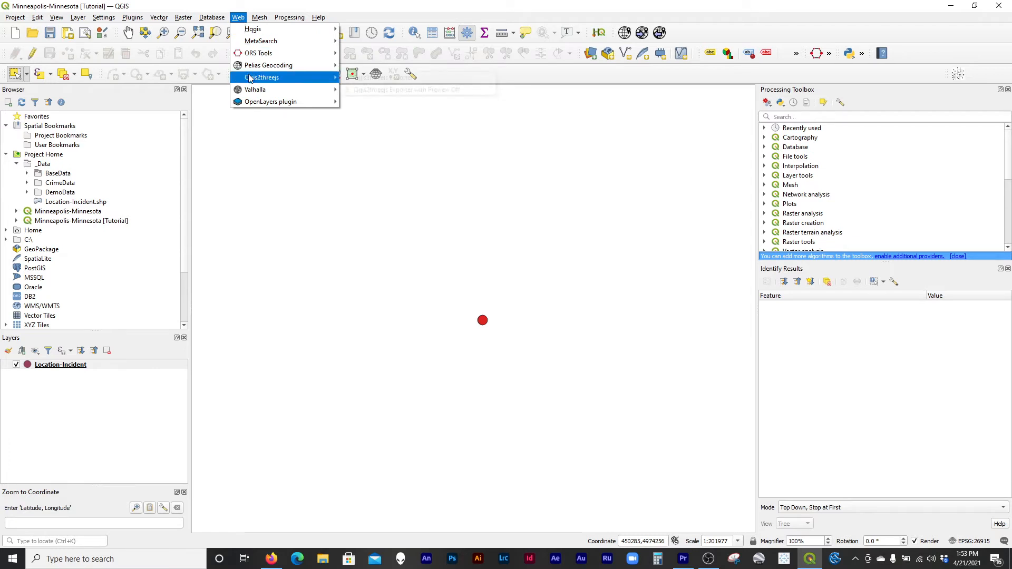
pyautogui.moveTo(299, 107)
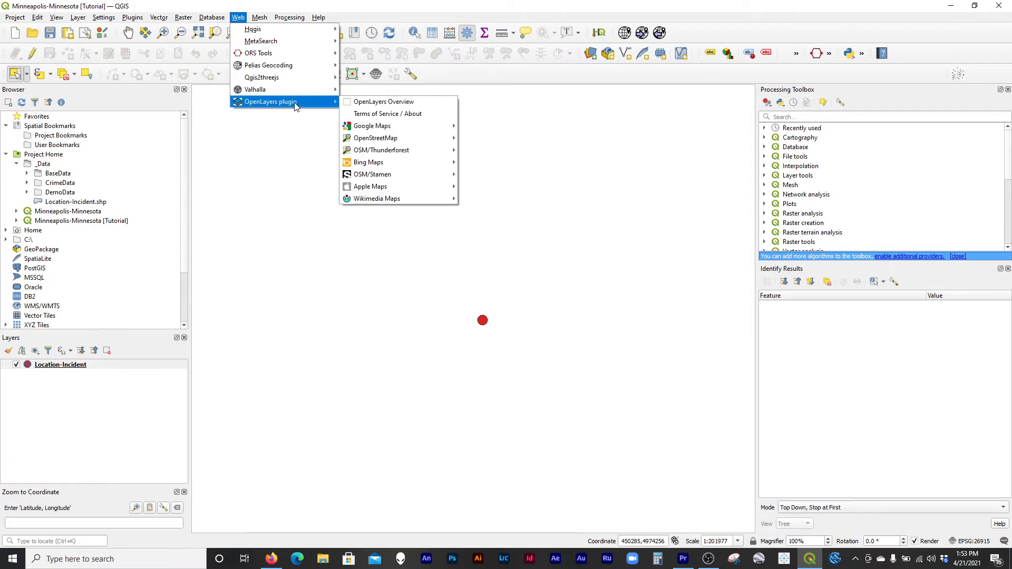
pyautogui.moveTo(399, 128)
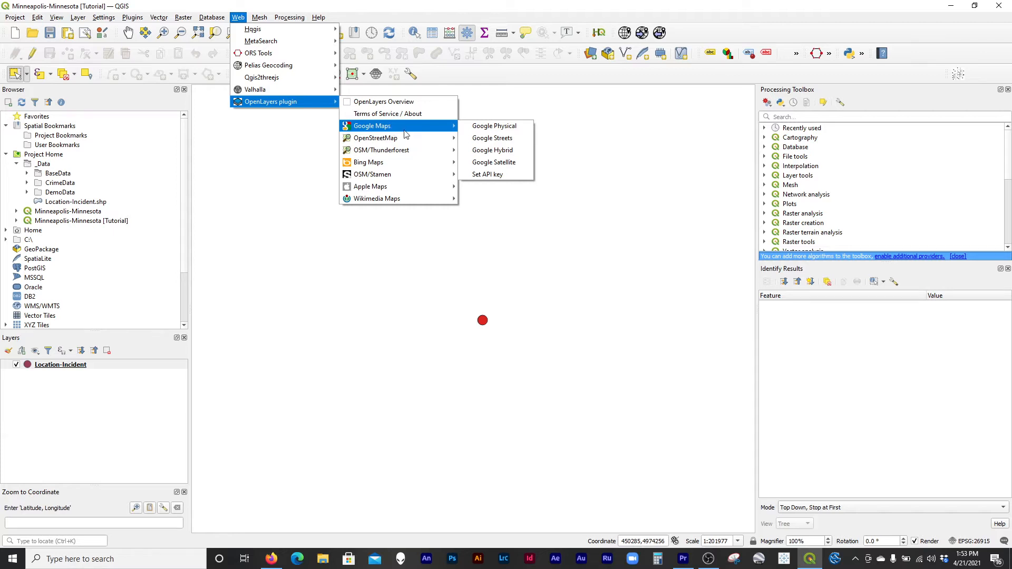
pyautogui.moveTo(405, 165)
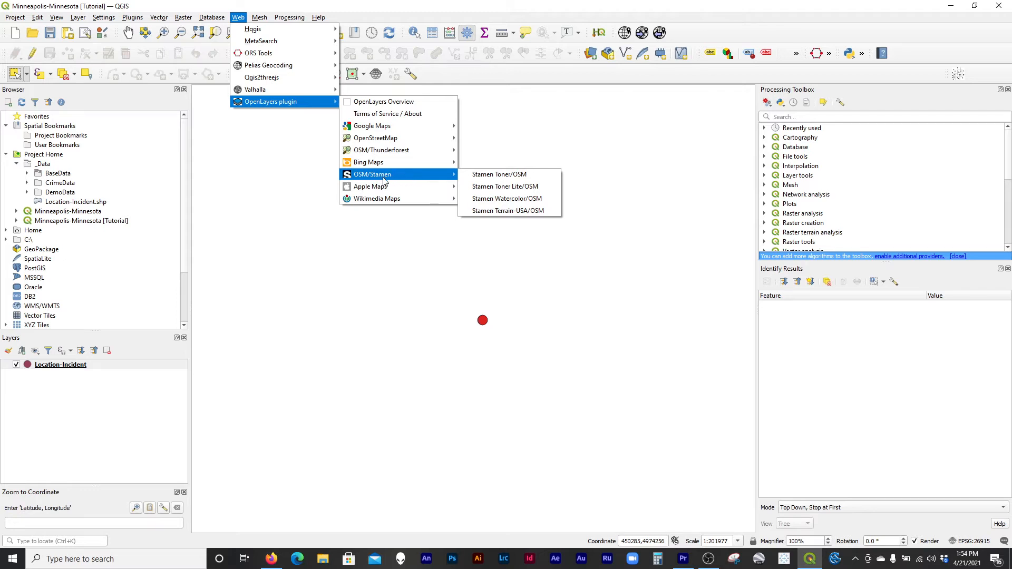
pyautogui.moveTo(388, 190)
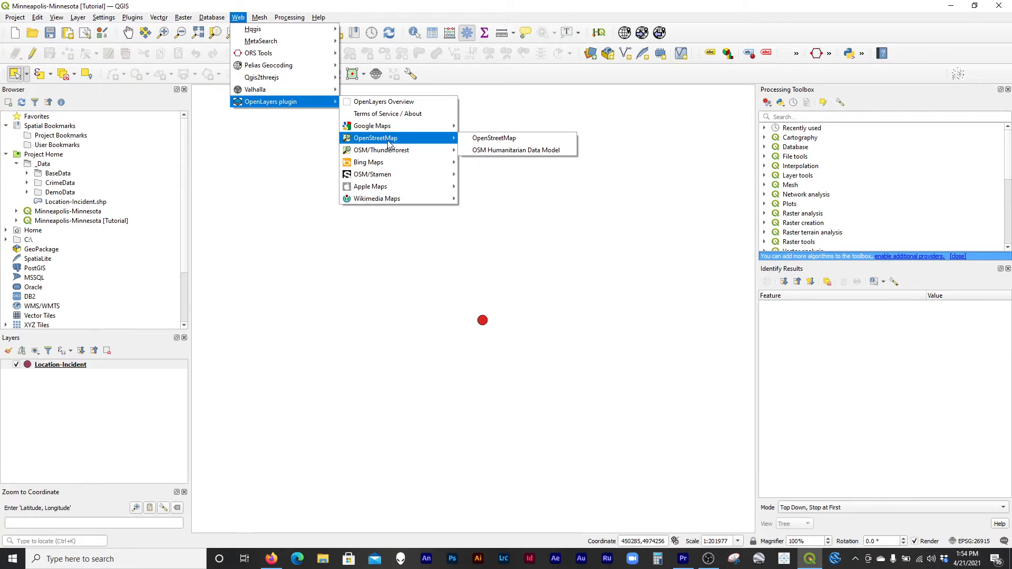
pyautogui.click(476, 143)
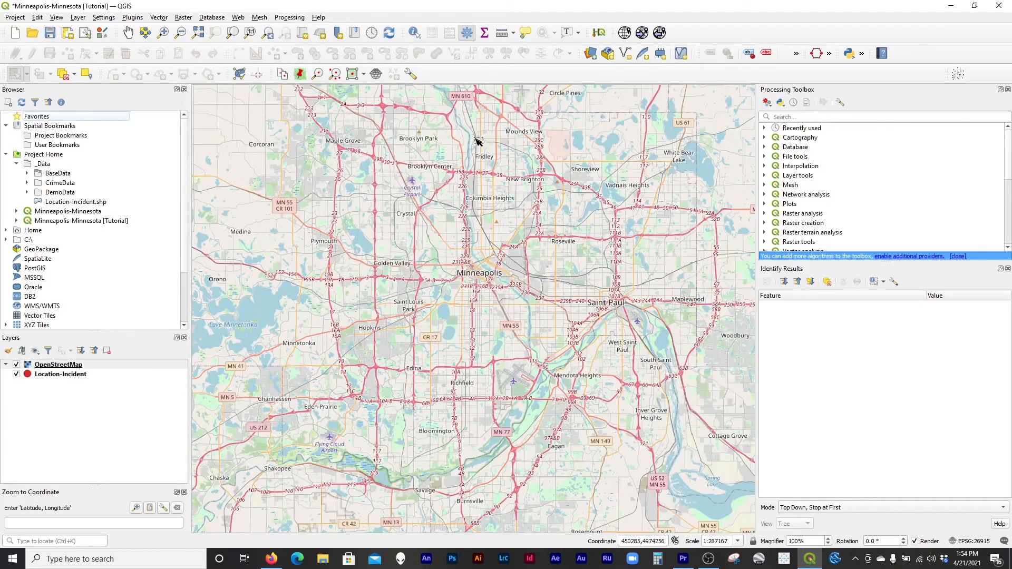
# Move the Location-Incident layer above the OpenStreetMap layer in the layer order
pyautogui.click(56, 364)
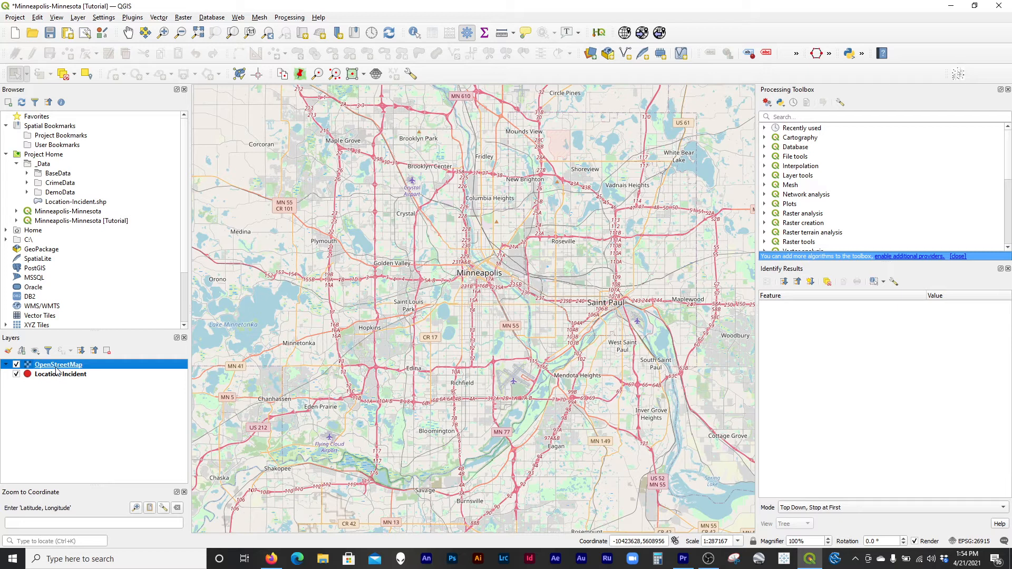
pyautogui.click(42, 377)
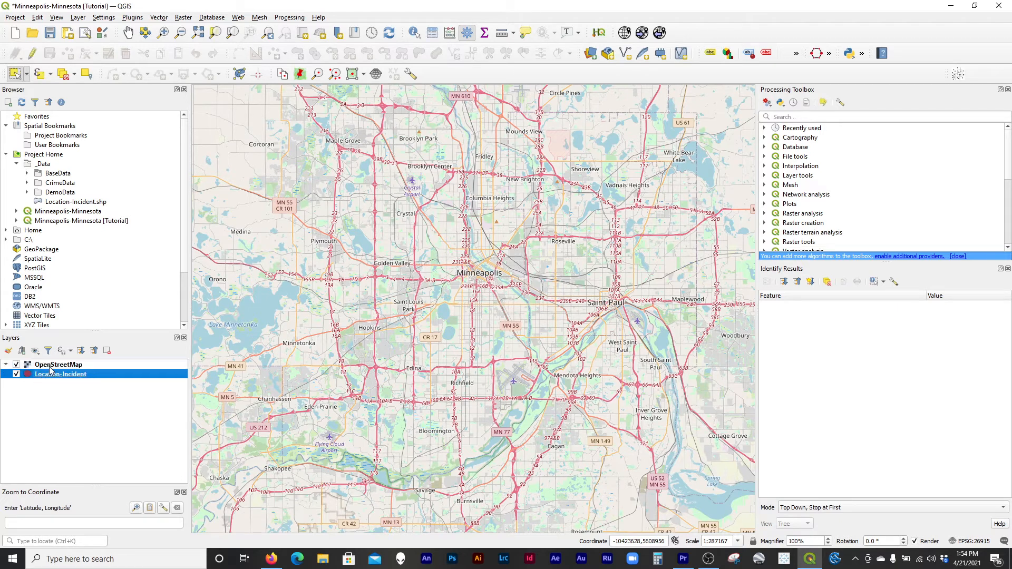
pyautogui.click(50, 367)
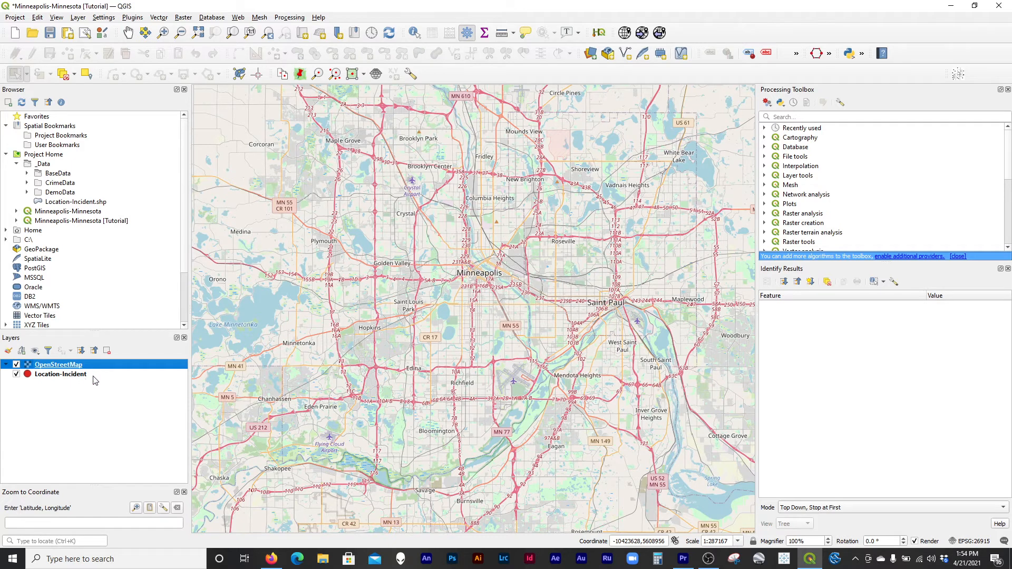
pyautogui.click(76, 376)
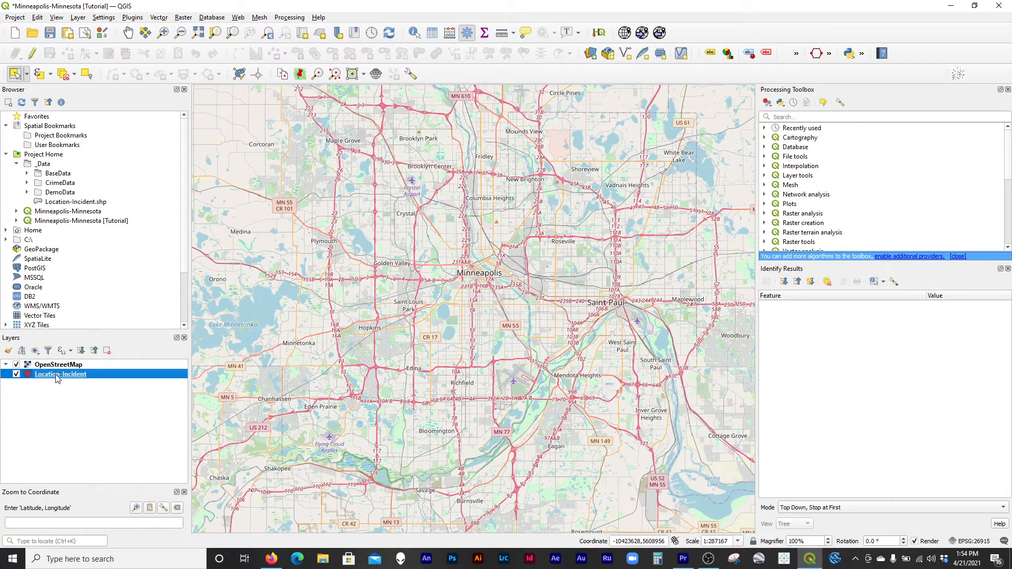
pyautogui.moveTo(60, 375); pyautogui.dragTo(58, 362)
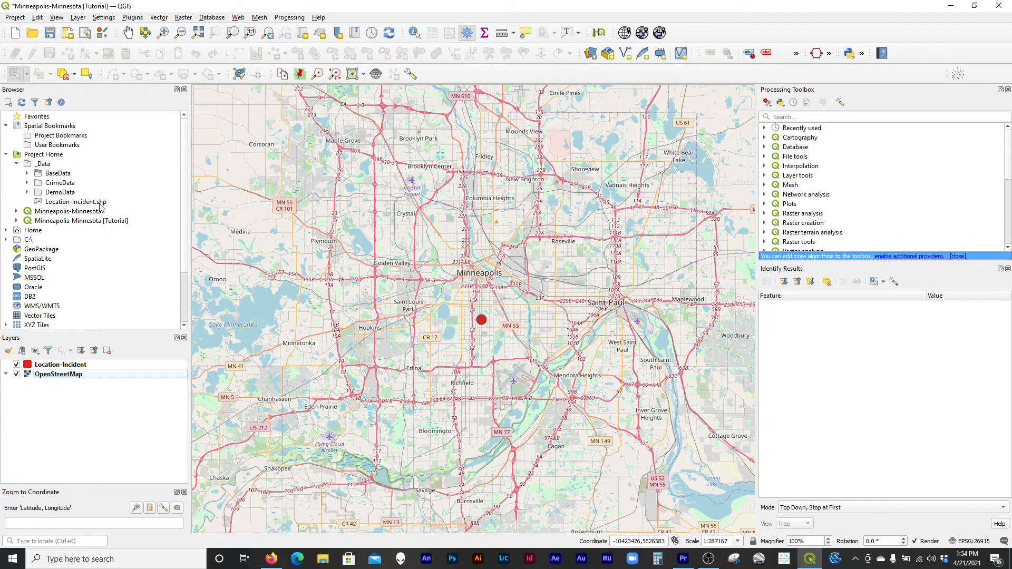
# Add the Minneapolis_Police_Districts shapefile from the project's CrimeData folder to the map
pyautogui.click(17, 164)
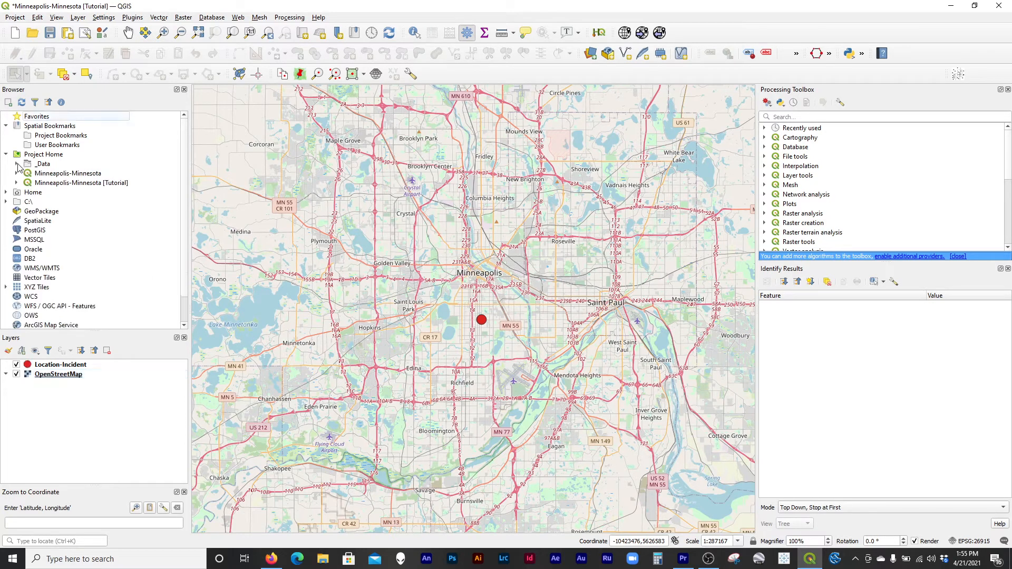
pyautogui.click(60, 157)
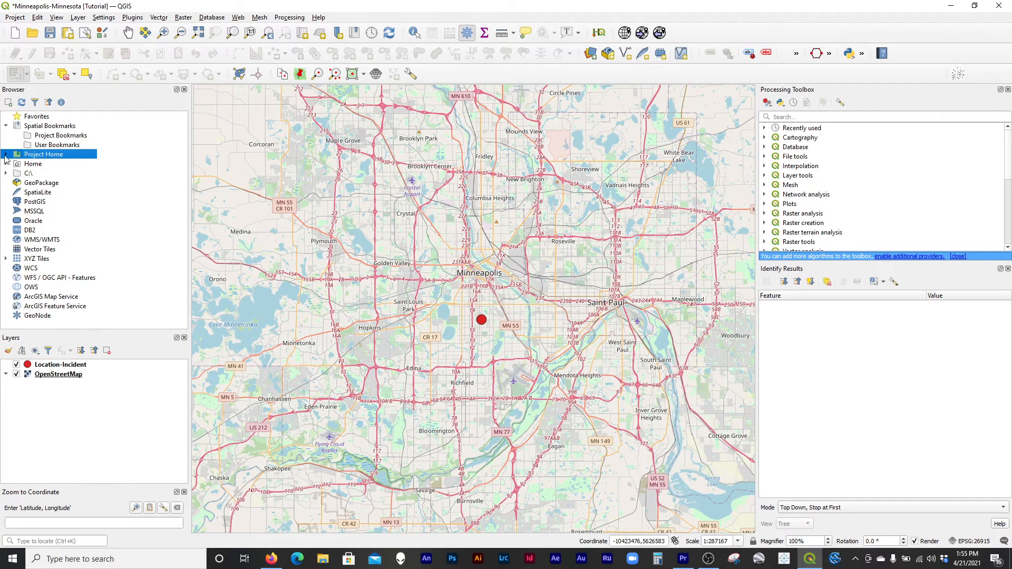
pyautogui.click(6, 154)
pyautogui.click(16, 163)
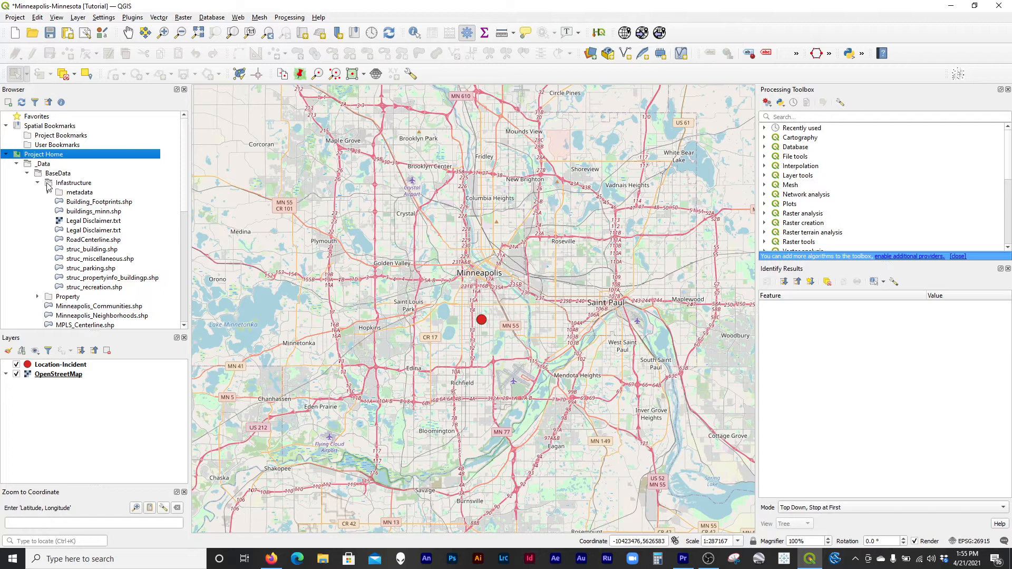
pyautogui.click(38, 183)
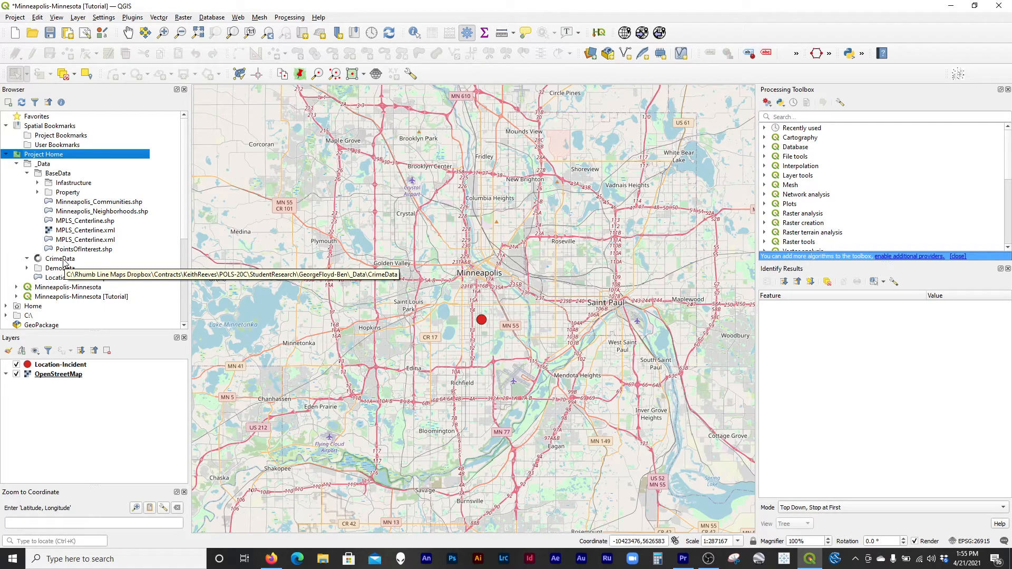
pyautogui.scroll(-2, 87, 262)
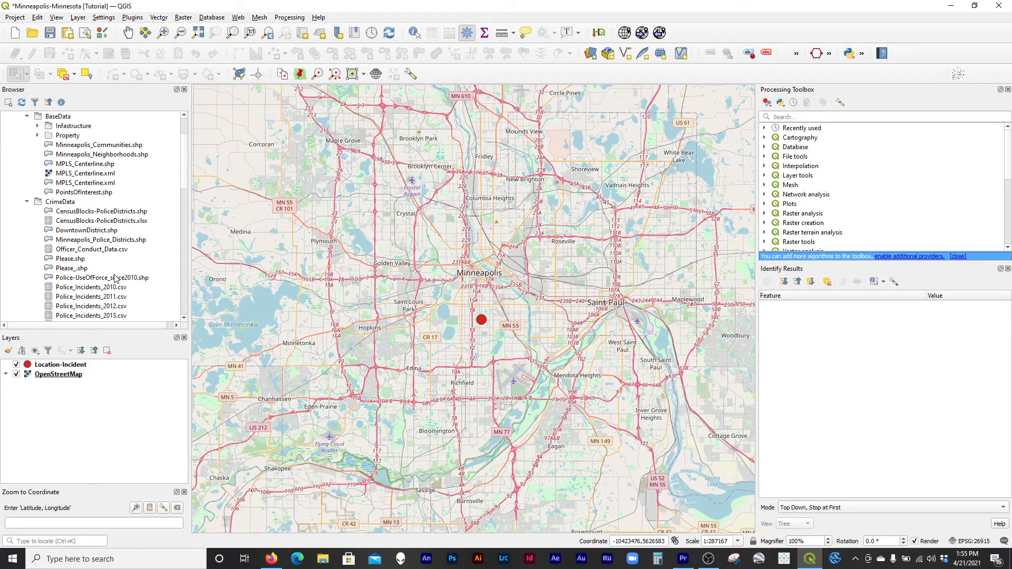
pyautogui.click(96, 241)
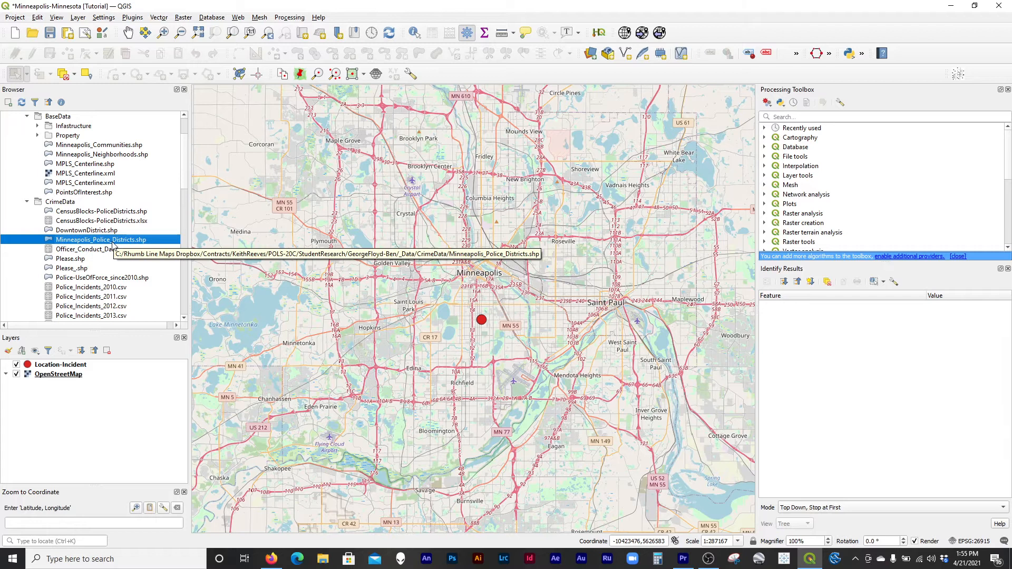
pyautogui.moveTo(112, 244); pyautogui.dragTo(325, 283)
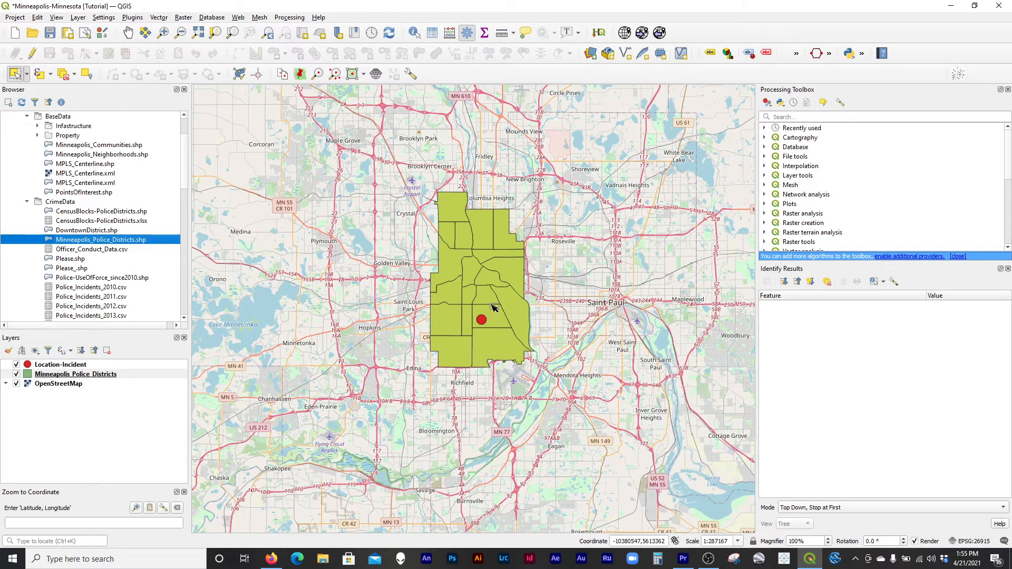
# Open the symbology properties of the Minneapolis_Police_Districts layer and reposition the dialog to compare it with the map
pyautogui.scroll(1, 499, 307)
pyautogui.moveTo(455, 224); pyautogui.dragTo(481, 327)
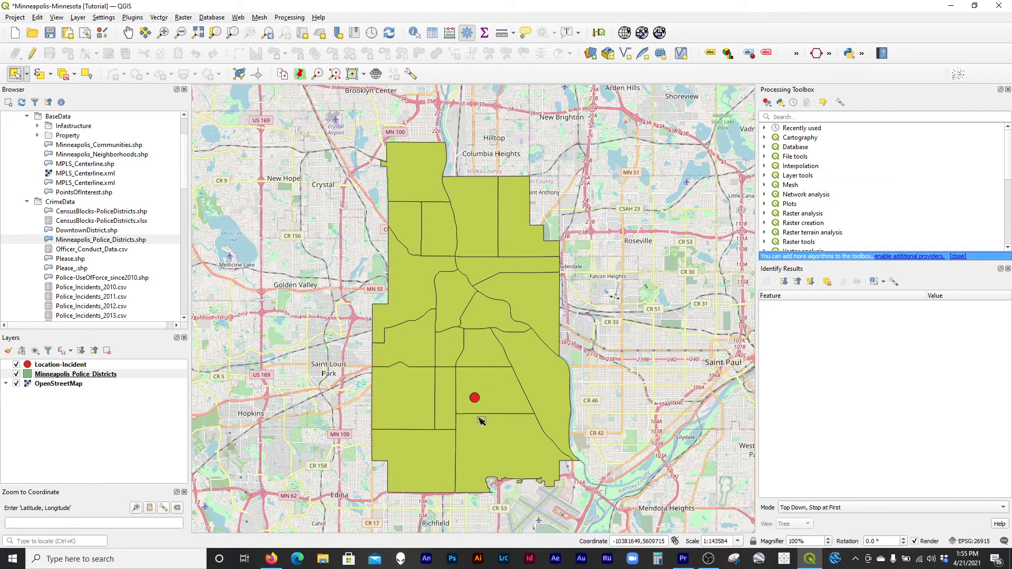
pyautogui.click(124, 376)
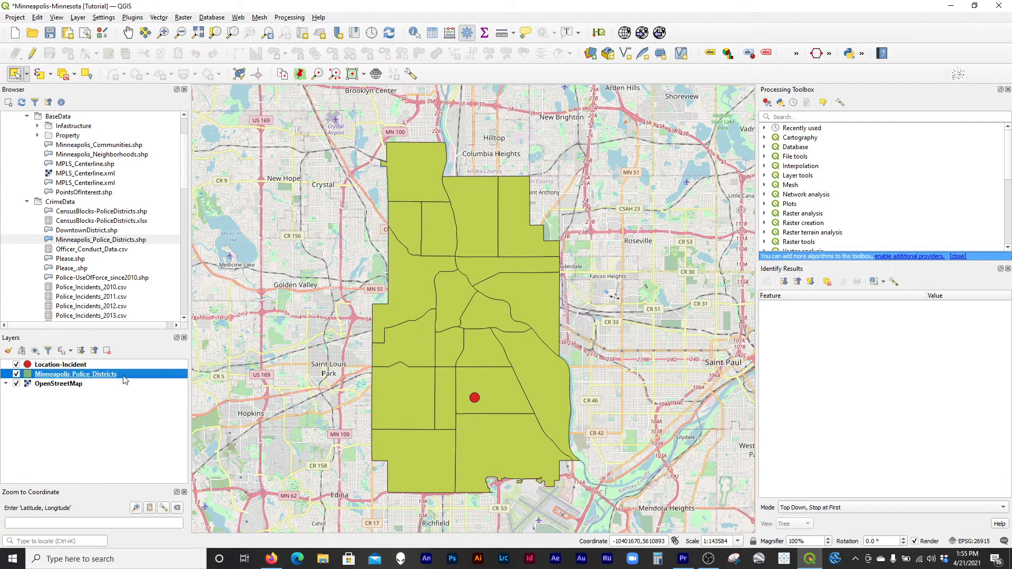
pyautogui.rightClick(64, 377)
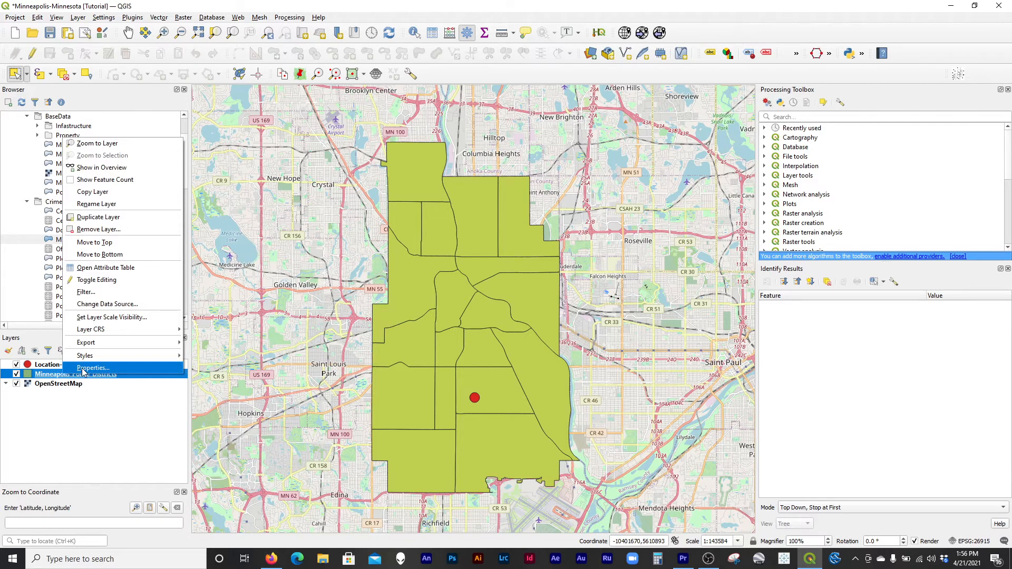
pyautogui.click(83, 369)
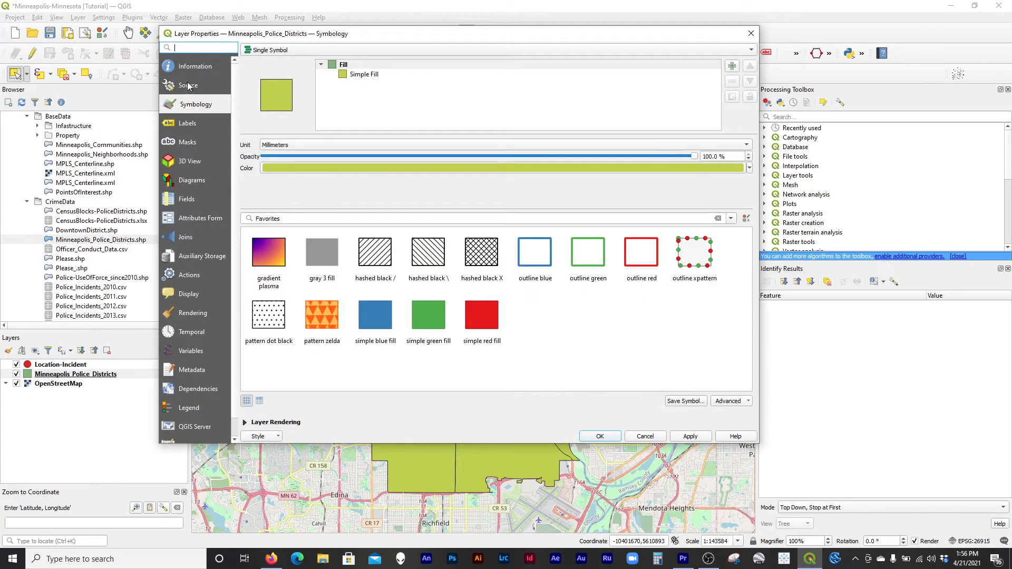
pyautogui.moveTo(261, 33); pyautogui.dragTo(655, 66)
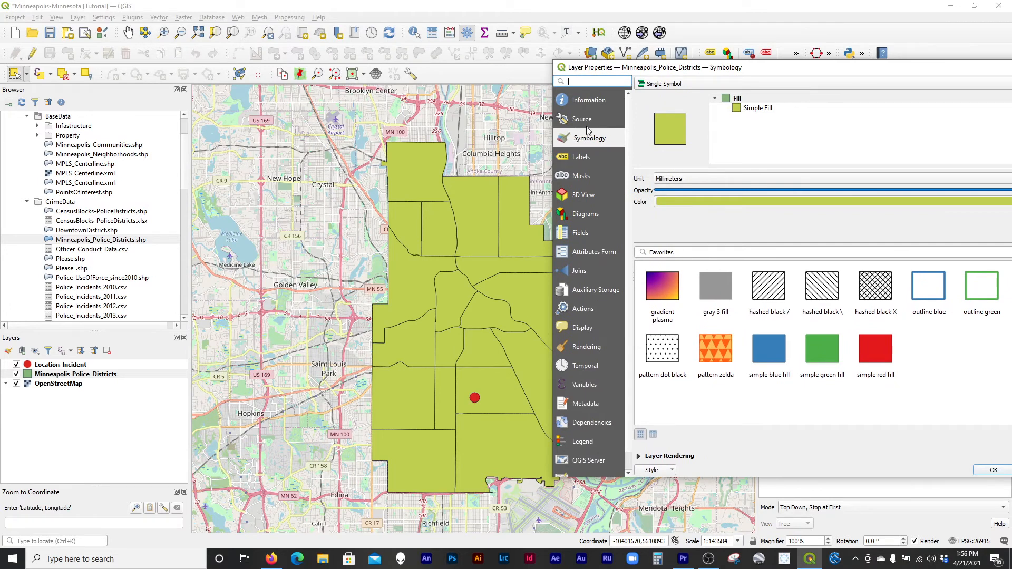
pyautogui.moveTo(619, 69); pyautogui.dragTo(676, 63)
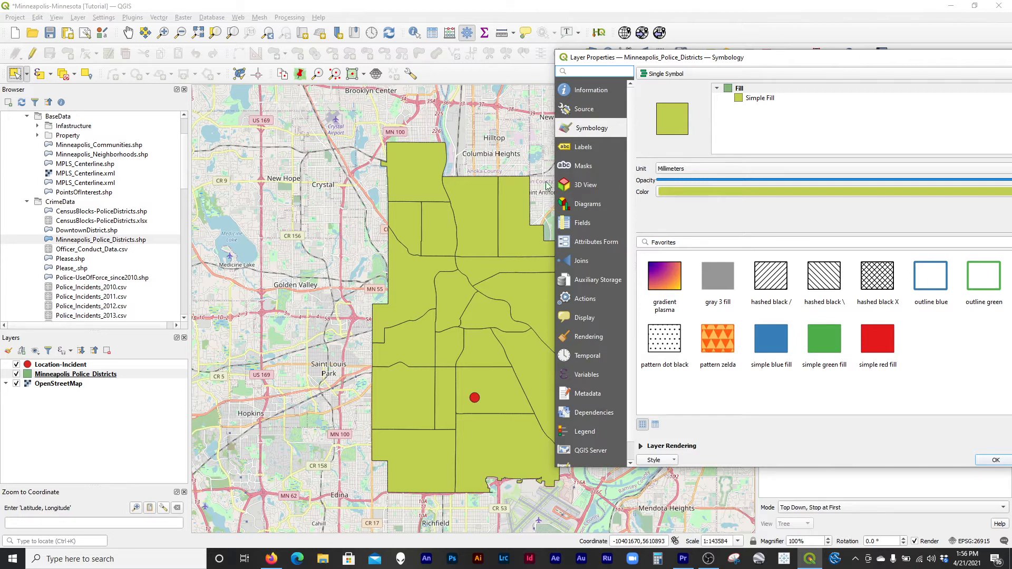
pyautogui.moveTo(649, 57); pyautogui.dragTo(677, 65)
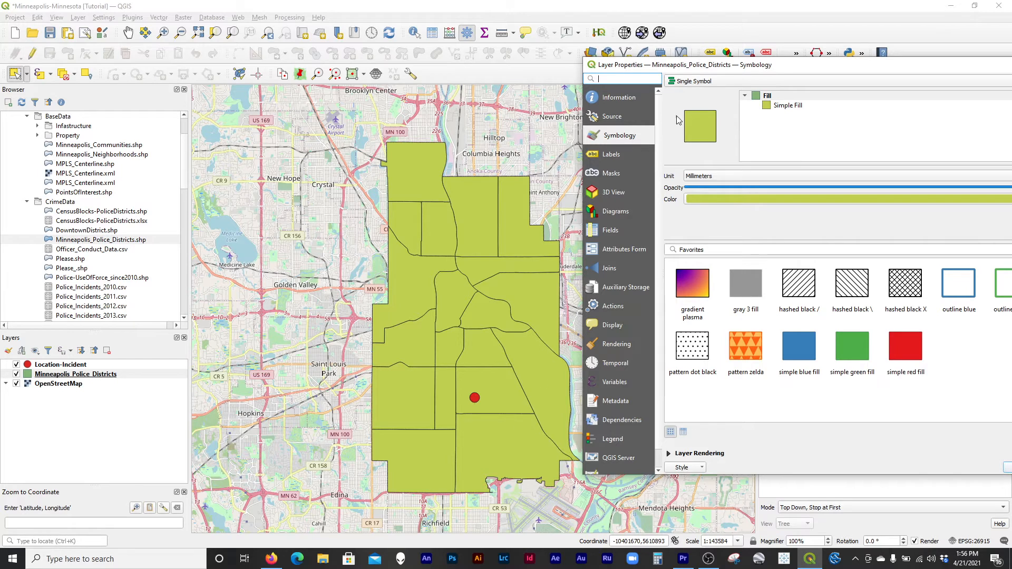
pyautogui.moveTo(752, 69); pyautogui.dragTo(679, 57)
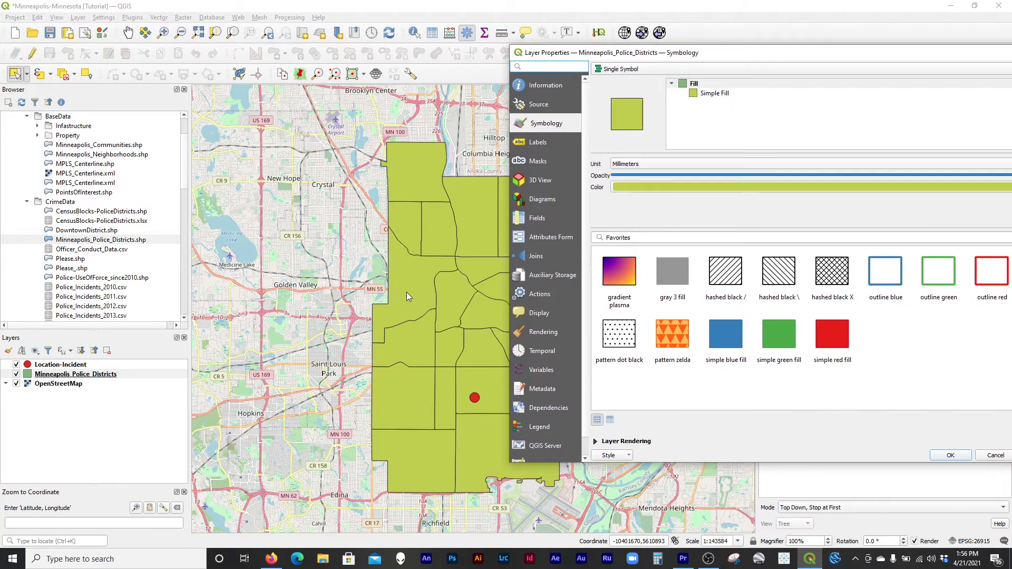
pyautogui.moveTo(744, 53); pyautogui.dragTo(444, 65)
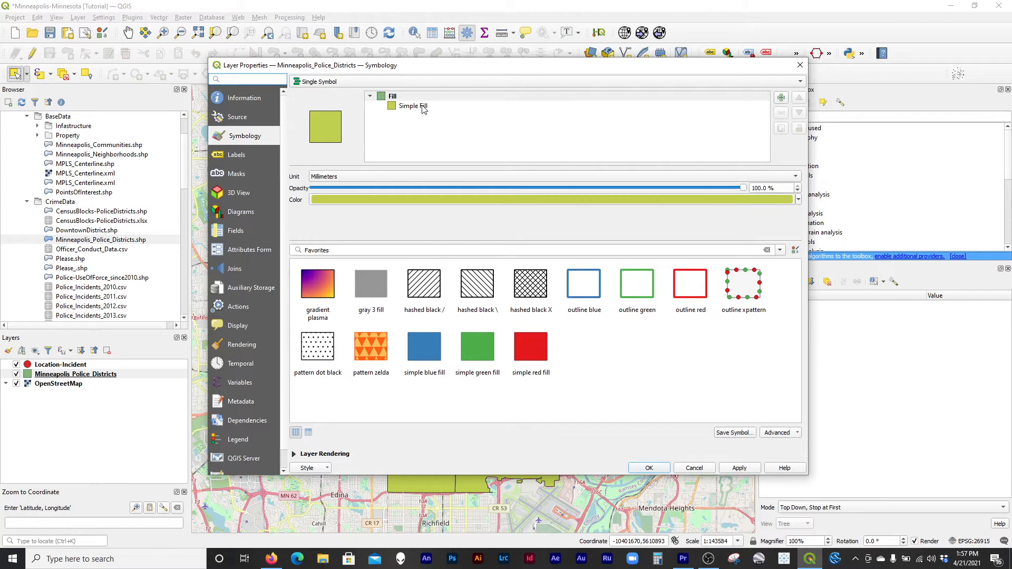
# Set the stroke width of the police districts' Simple Fill to 0.5 mm and apply it to the map
pyautogui.click(423, 106)
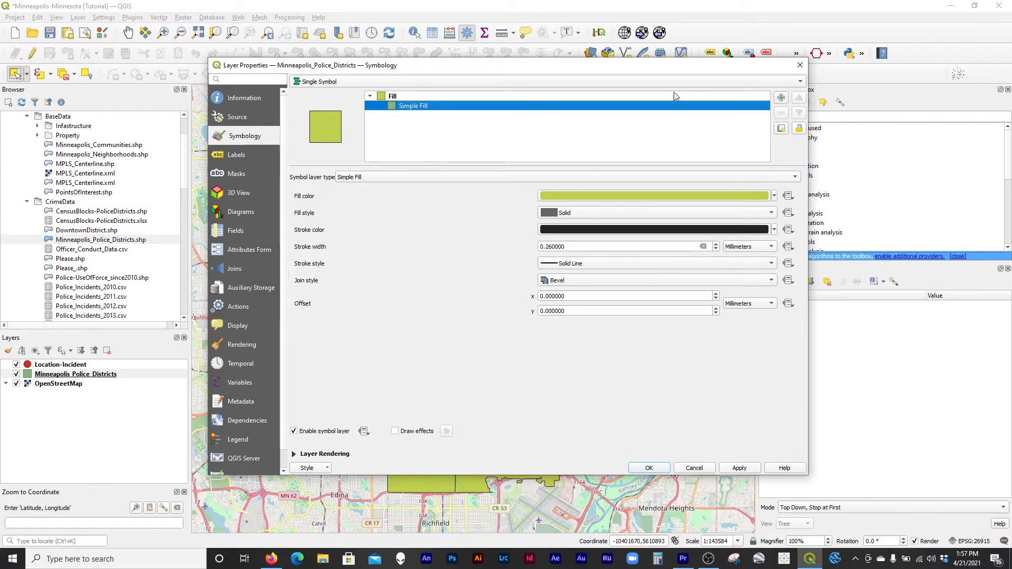
pyautogui.moveTo(680, 71); pyautogui.dragTo(939, 56)
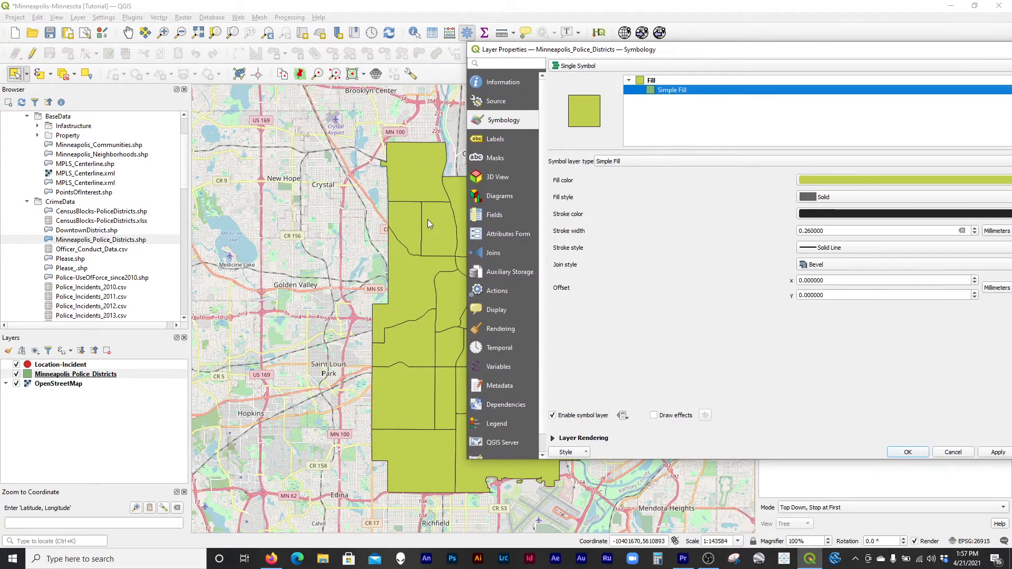
pyautogui.moveTo(695, 49); pyautogui.dragTo(519, 46)
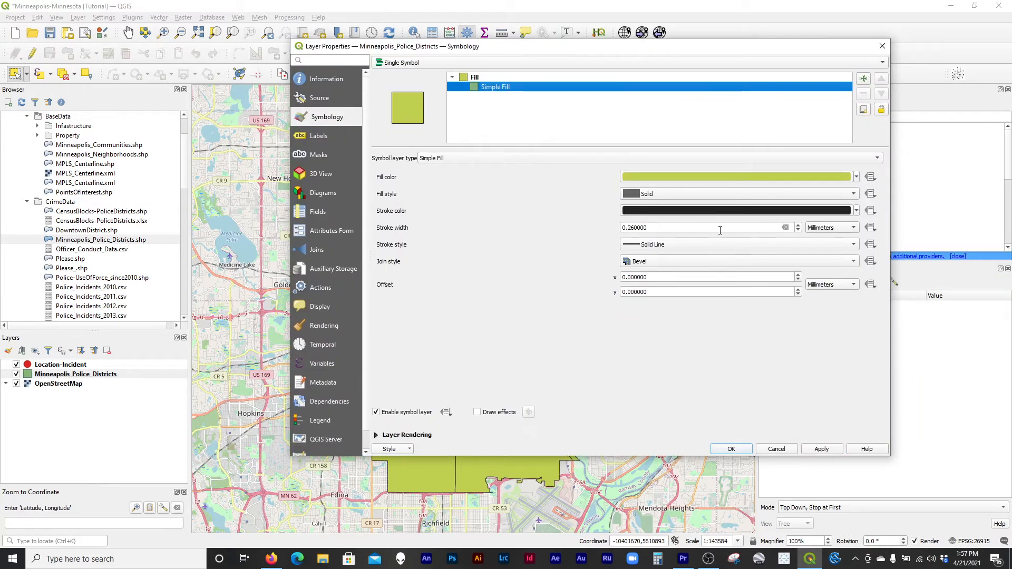
pyautogui.moveTo(768, 227); pyautogui.dragTo(616, 231)
pyautogui.write('0.5')
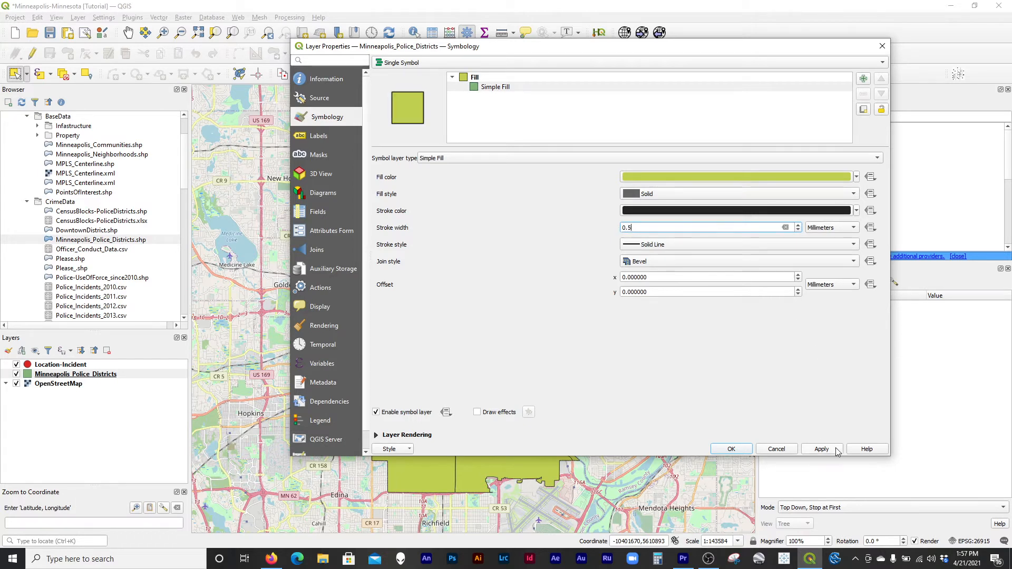
pyautogui.moveTo(677, 56); pyautogui.dragTo(83, 65)
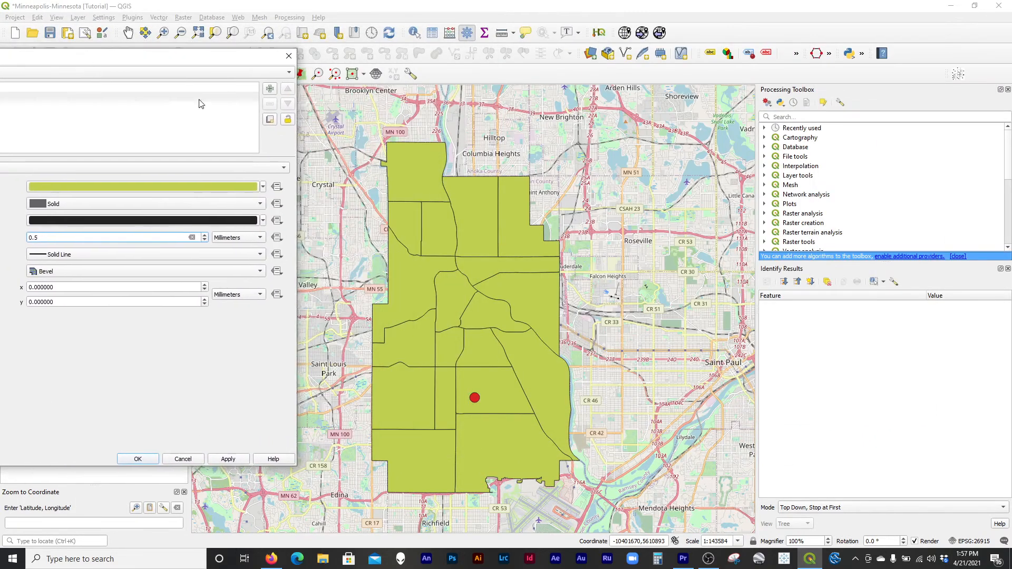
pyautogui.click(238, 461)
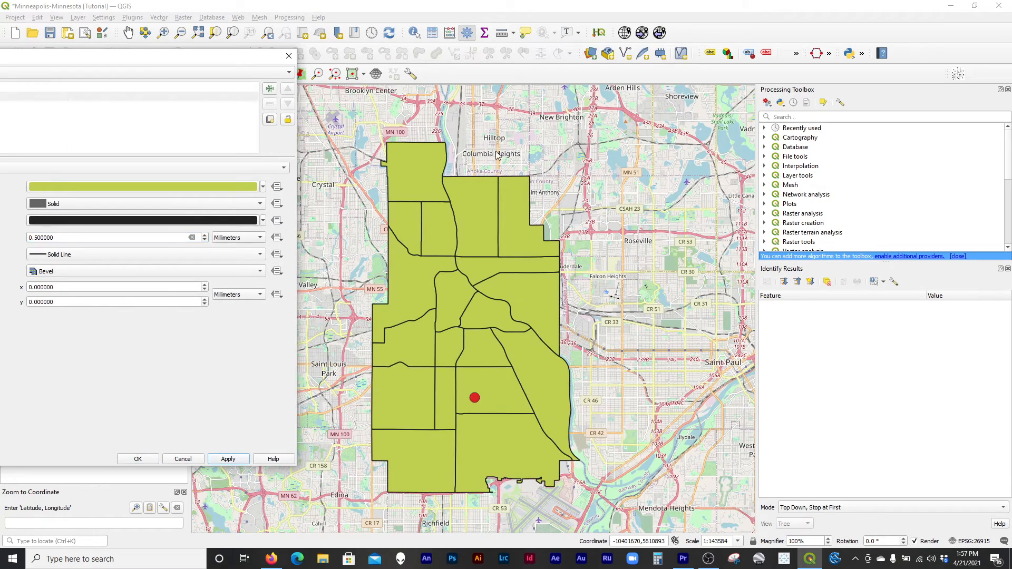
# Set the police districts' fill style to No Brush, apply it and close the layer properties
pyautogui.moveTo(157, 61); pyautogui.dragTo(604, 44)
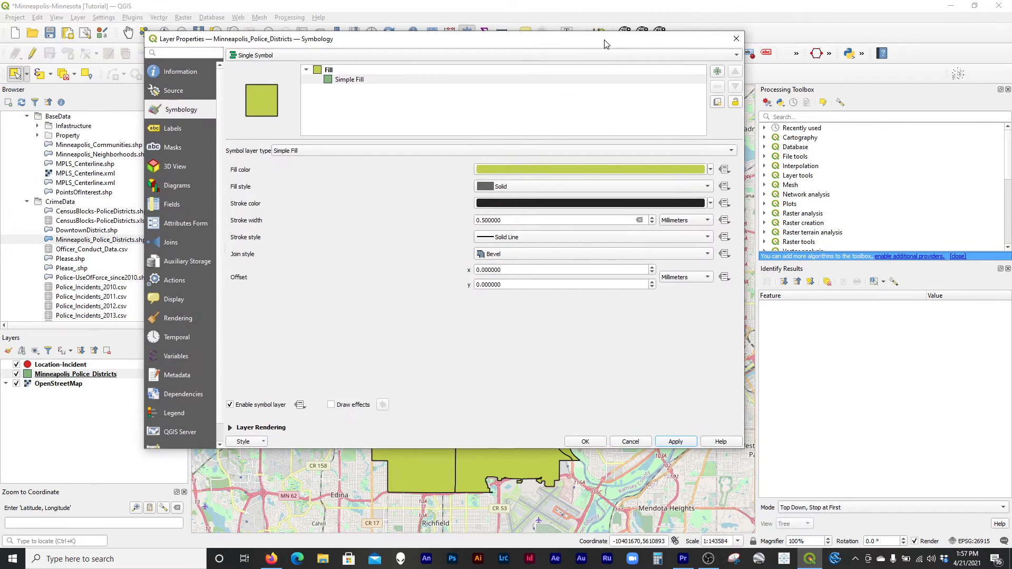
pyautogui.click(530, 192)
pyautogui.click(529, 189)
pyautogui.click(509, 188)
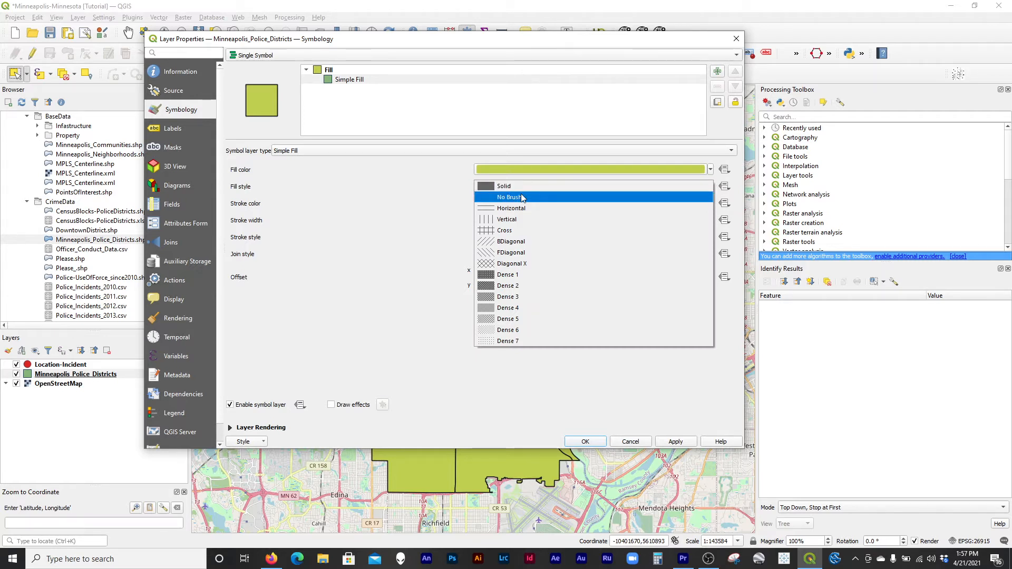
pyautogui.click(523, 197)
pyautogui.moveTo(527, 39); pyautogui.dragTo(98, 52)
pyautogui.click(247, 454)
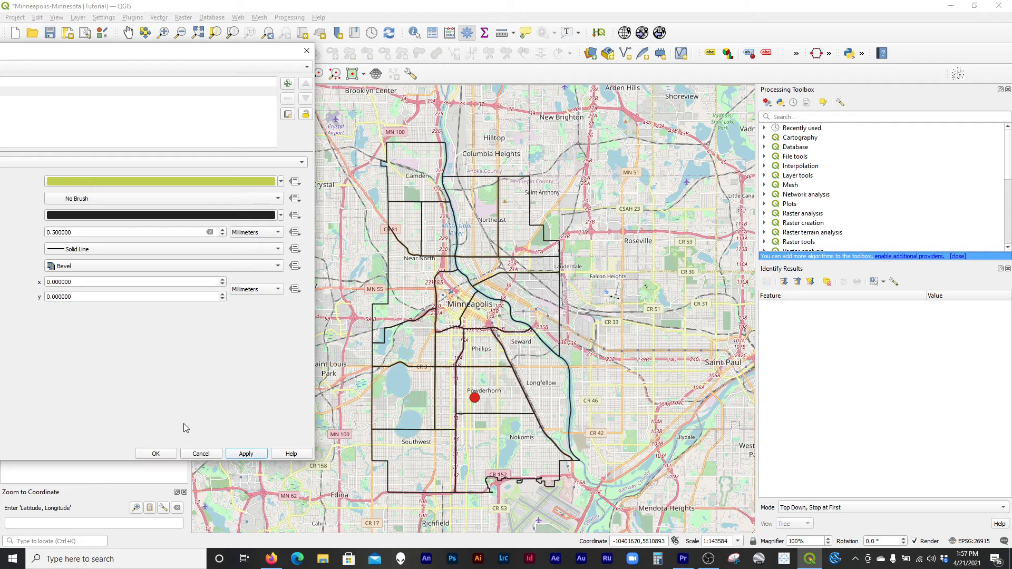
pyautogui.click(156, 453)
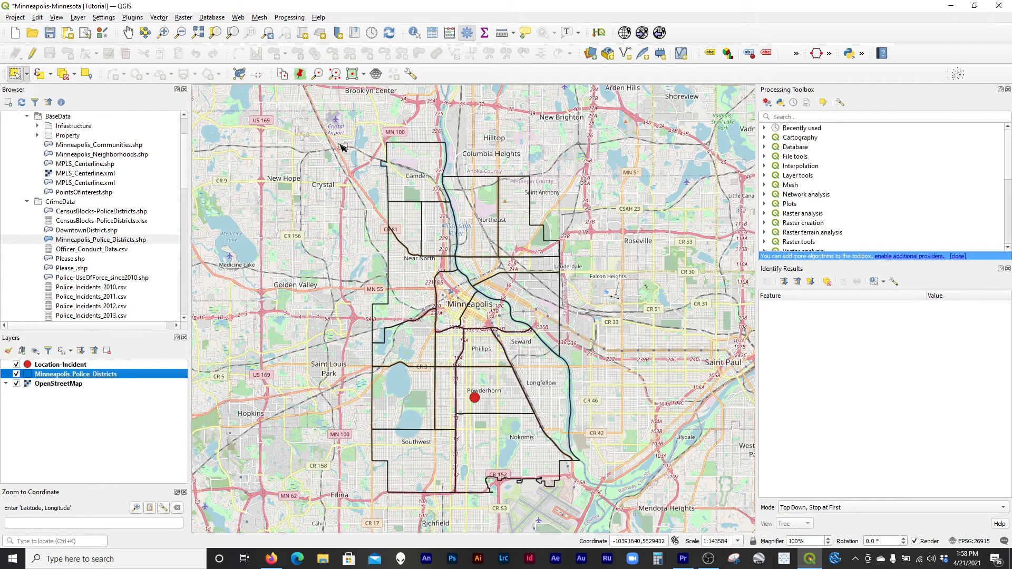
# Create a new print layout titled "Context Map"
pyautogui.click(15, 18)
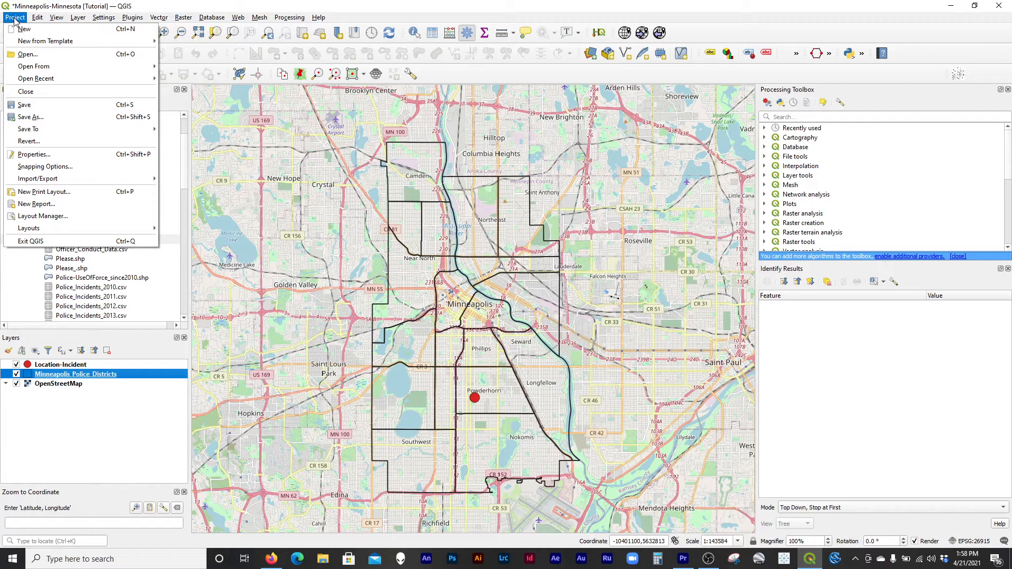
pyautogui.click(44, 192)
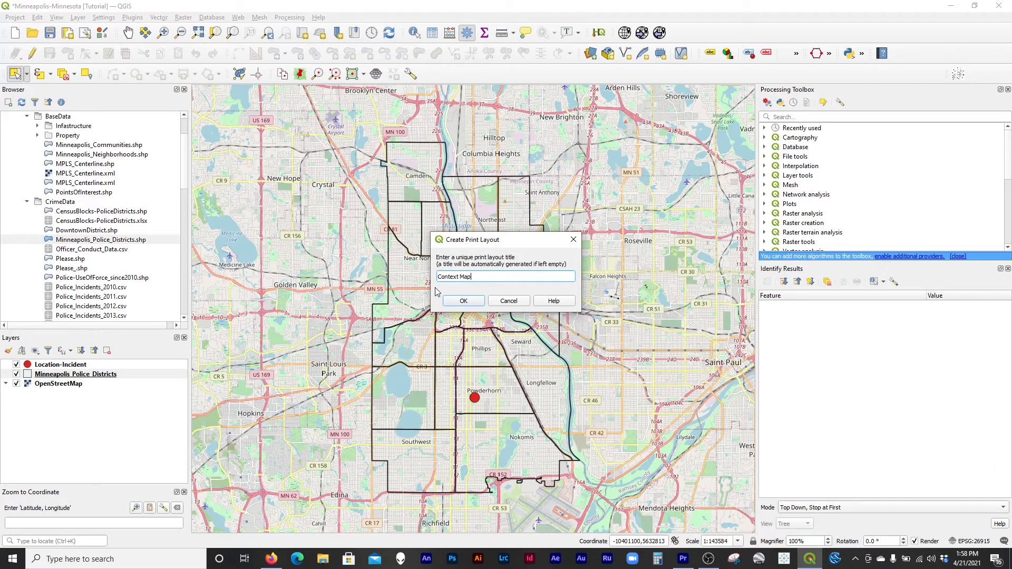
pyautogui.press('Return')
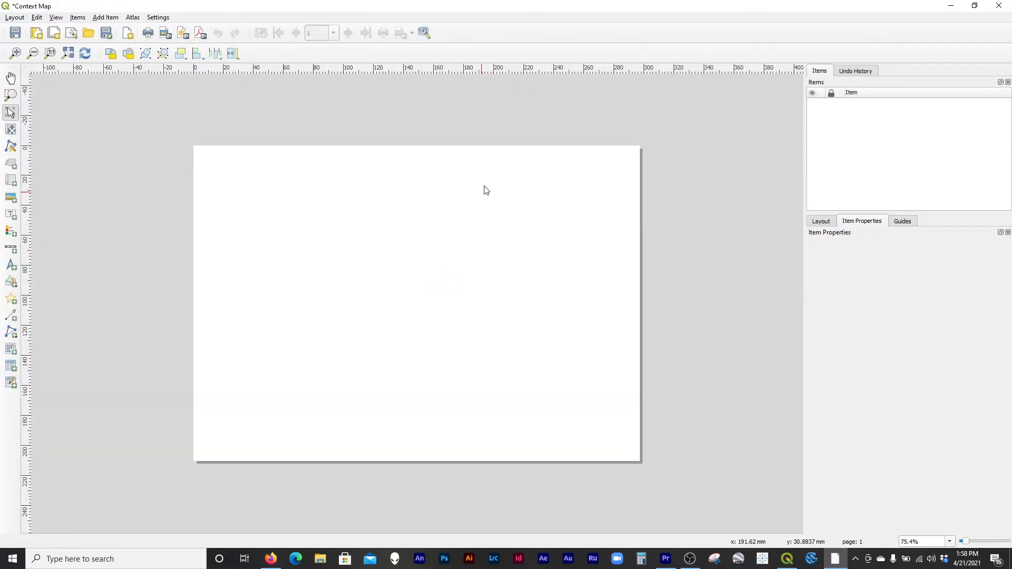
# Restore the Context Map layout window to a smaller size and move it out of the way of the main map
pyautogui.doubleClick(402, 6)
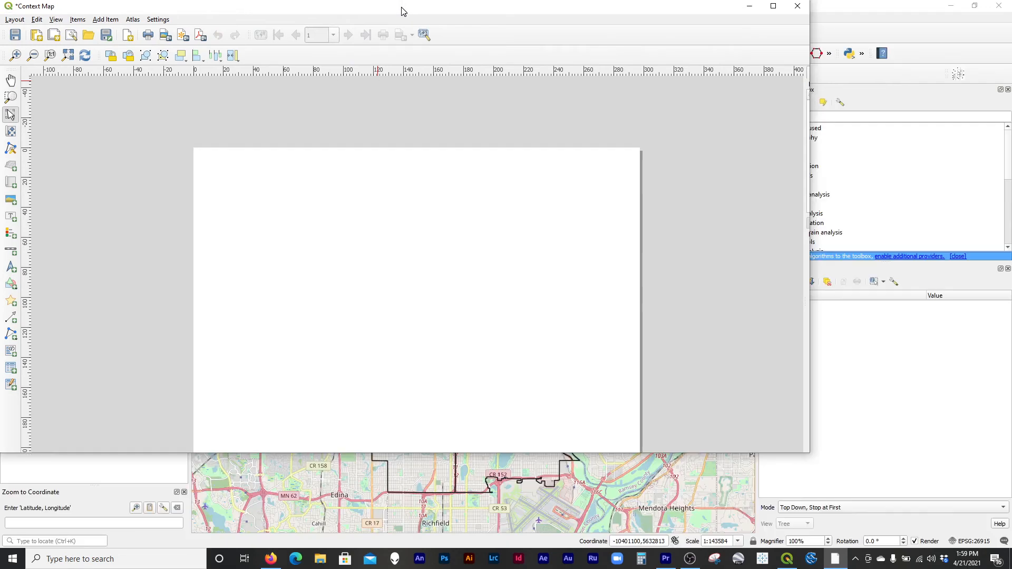
pyautogui.moveTo(402, 11); pyautogui.dragTo(643, 61)
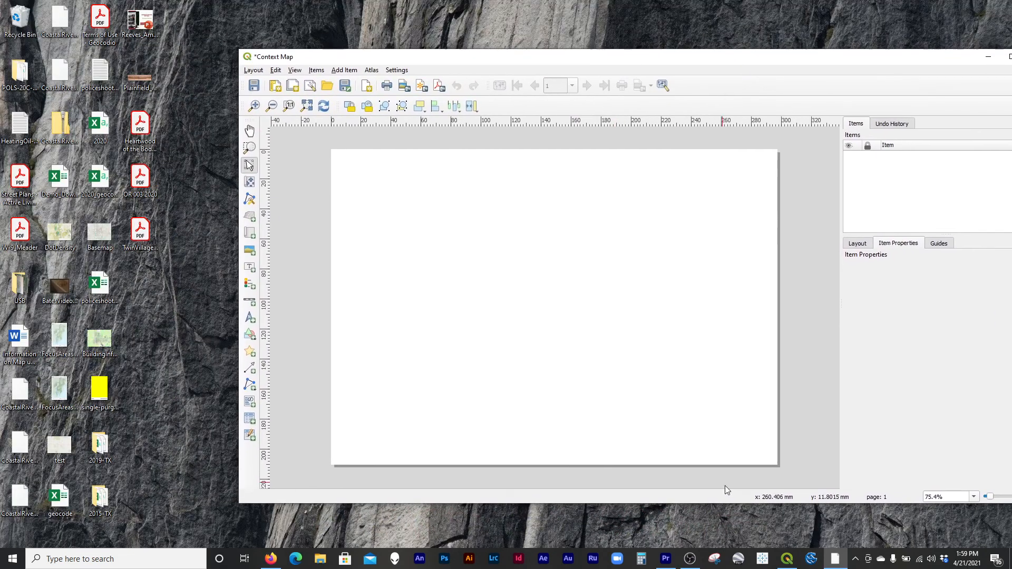
pyautogui.click(787, 559)
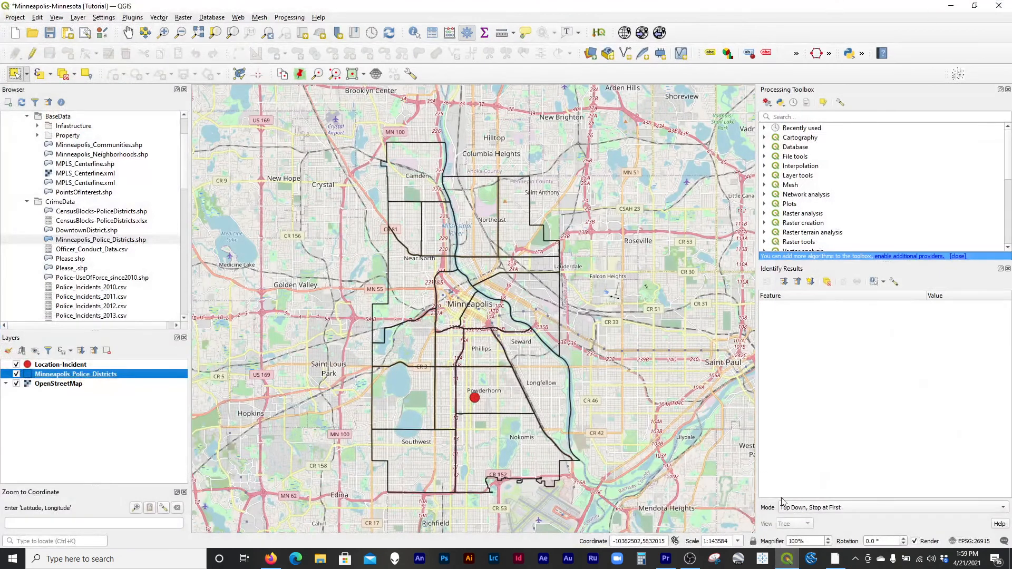
pyautogui.click(836, 559)
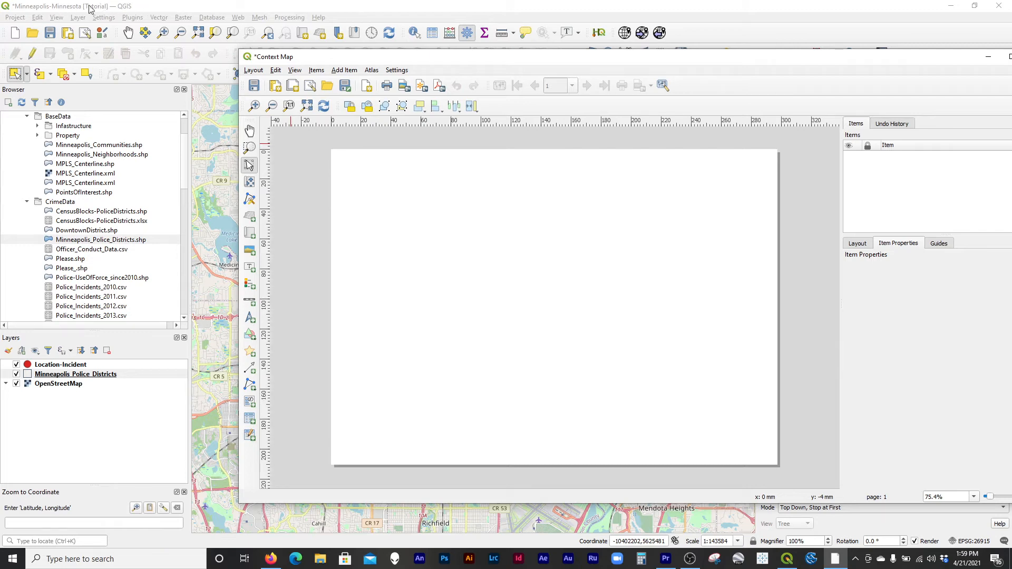
pyautogui.moveTo(443, 60); pyautogui.dragTo(258, 41)
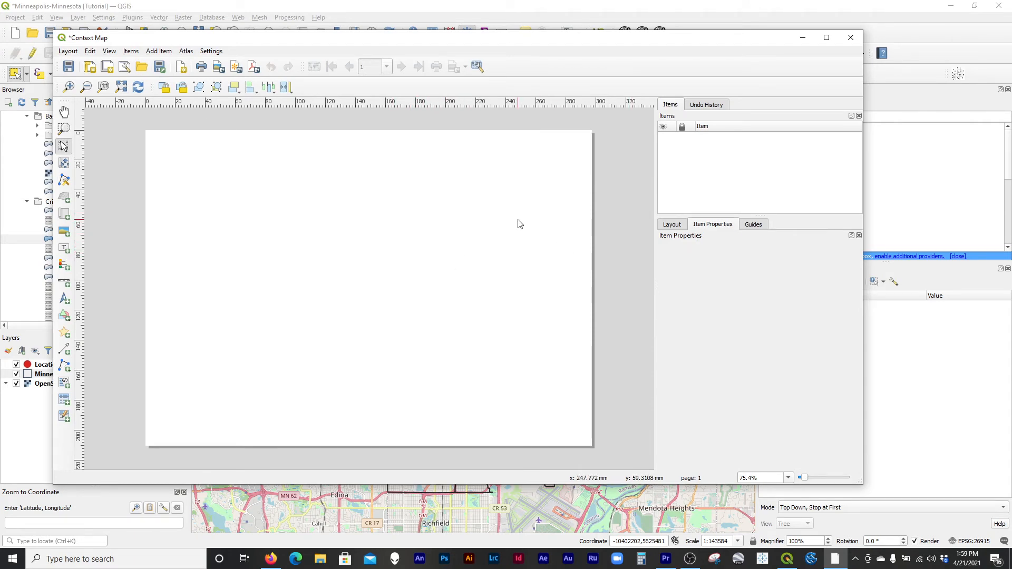
pyautogui.moveTo(566, 50); pyautogui.dragTo(619, 513)
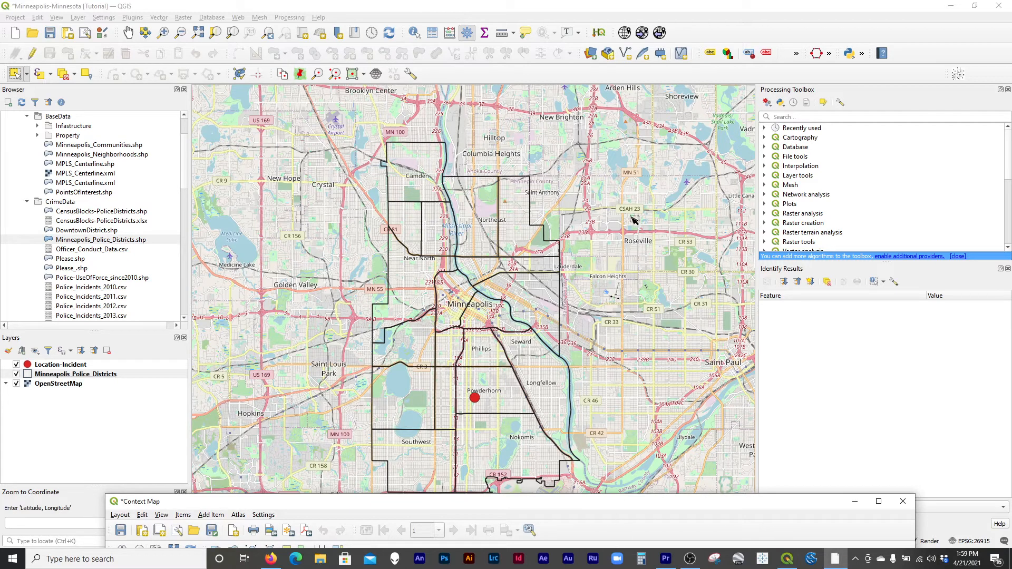
# Move the Context Map layout window back into view and set its page size to Letter with Portrait orientation
pyautogui.moveTo(594, 512); pyautogui.dragTo(606, 52)
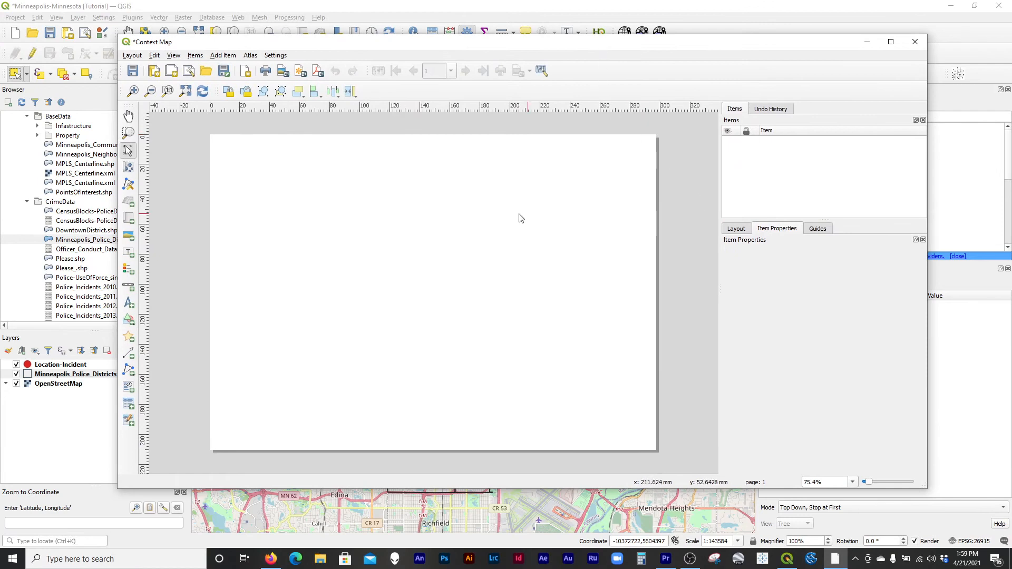
pyautogui.rightClick(429, 254)
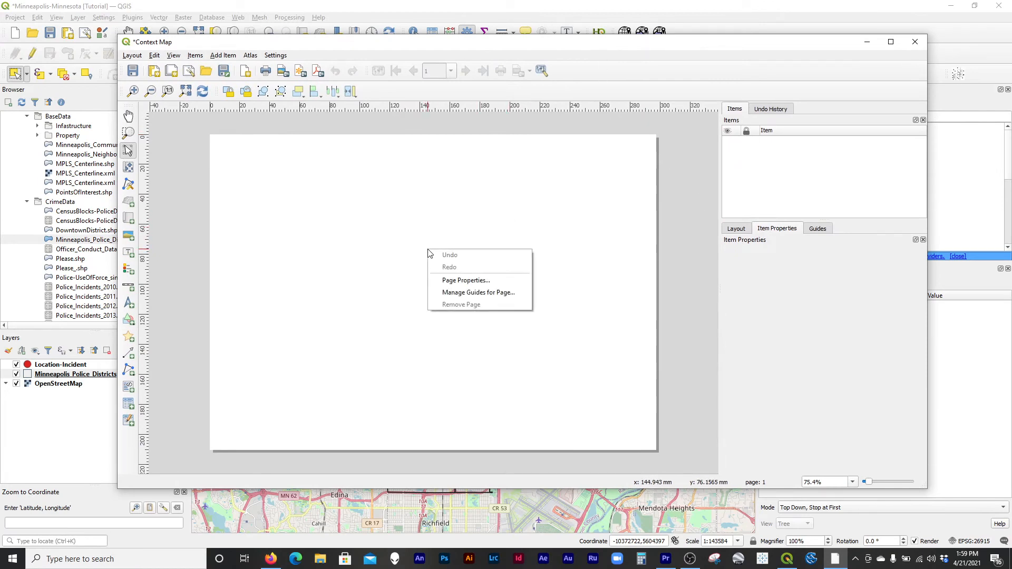
pyautogui.click(457, 282)
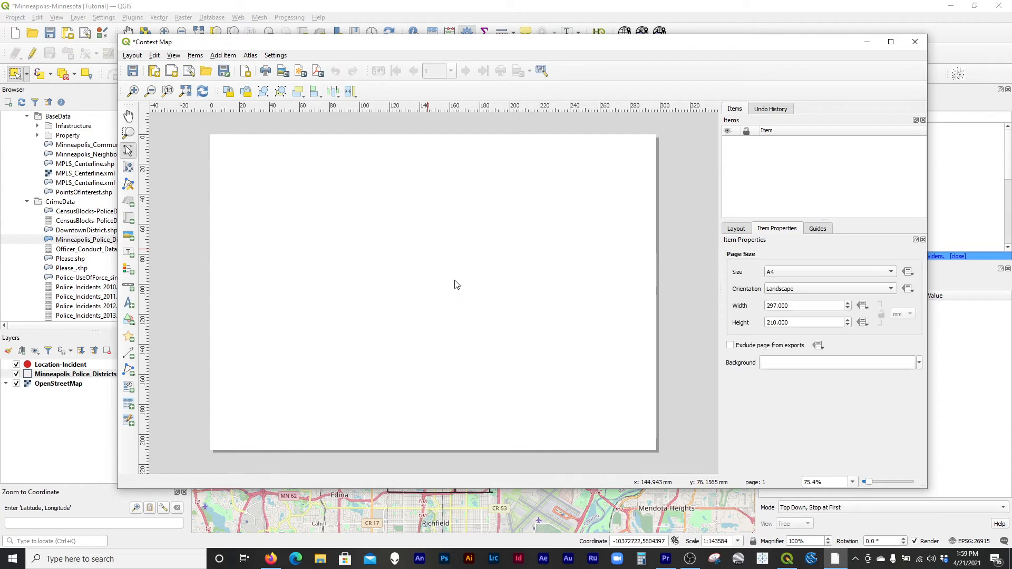
pyautogui.click(785, 274)
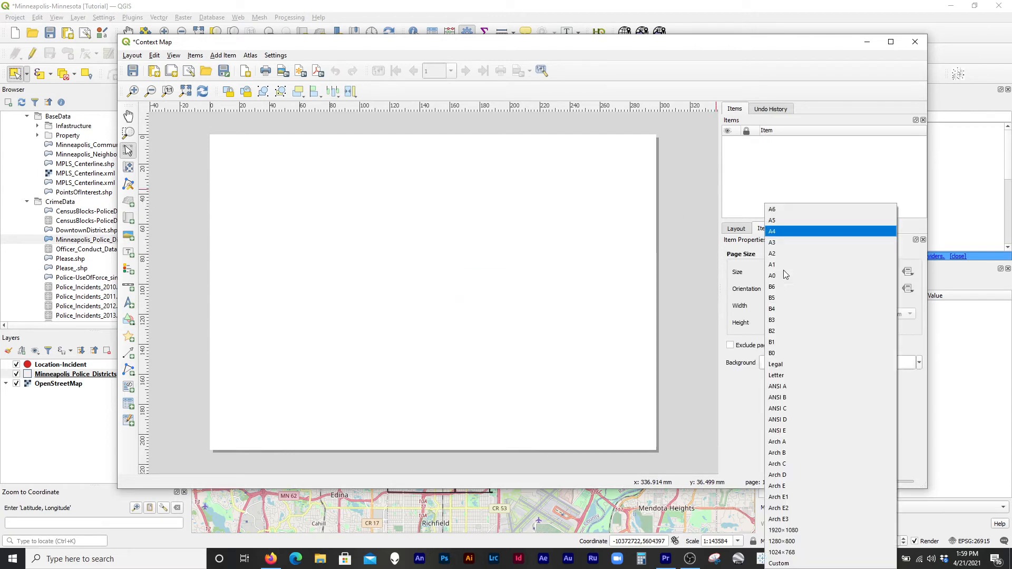
pyautogui.click(785, 376)
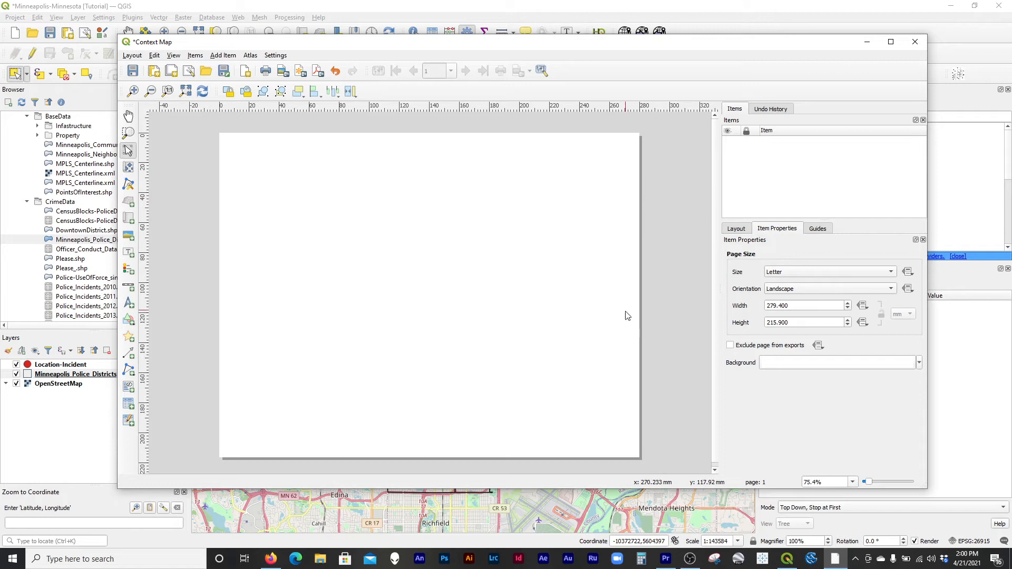
pyautogui.click(777, 293)
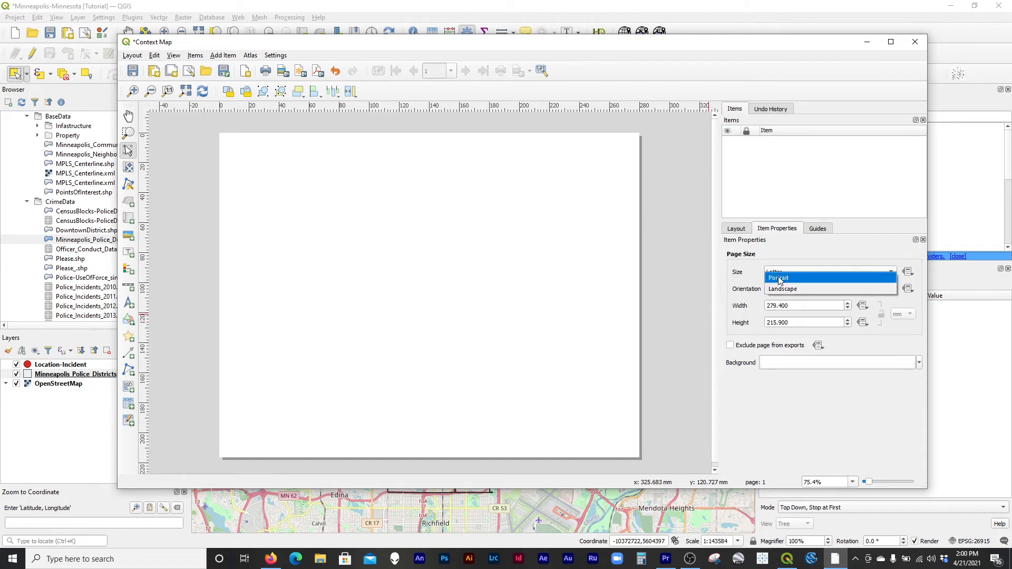
pyautogui.click(779, 278)
pyautogui.scroll(-1, 440, 232)
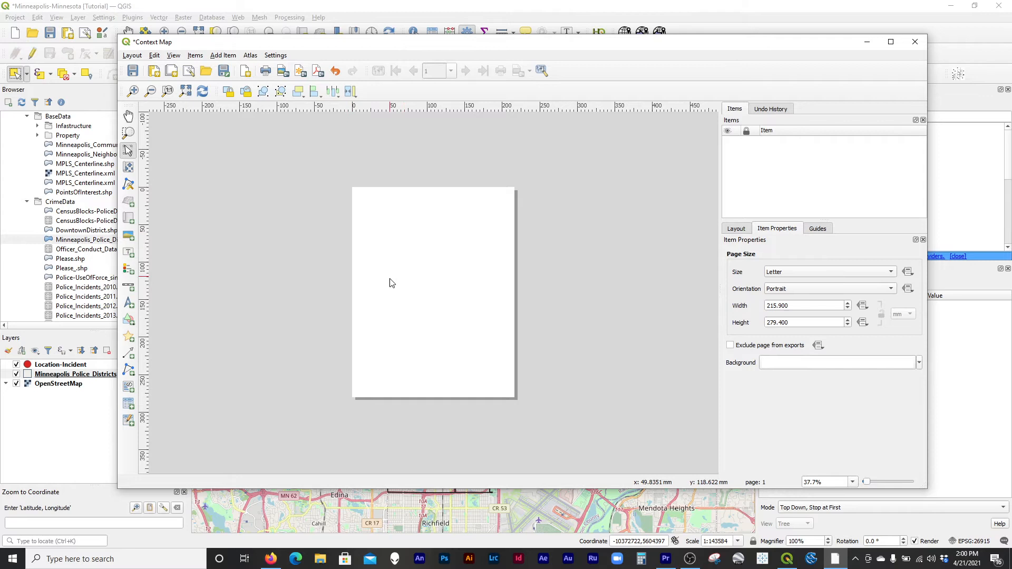
# Enlarge the layout window and add a map item covering the whole Letter page
pyautogui.moveTo(515, 44); pyautogui.dragTo(468, 13)
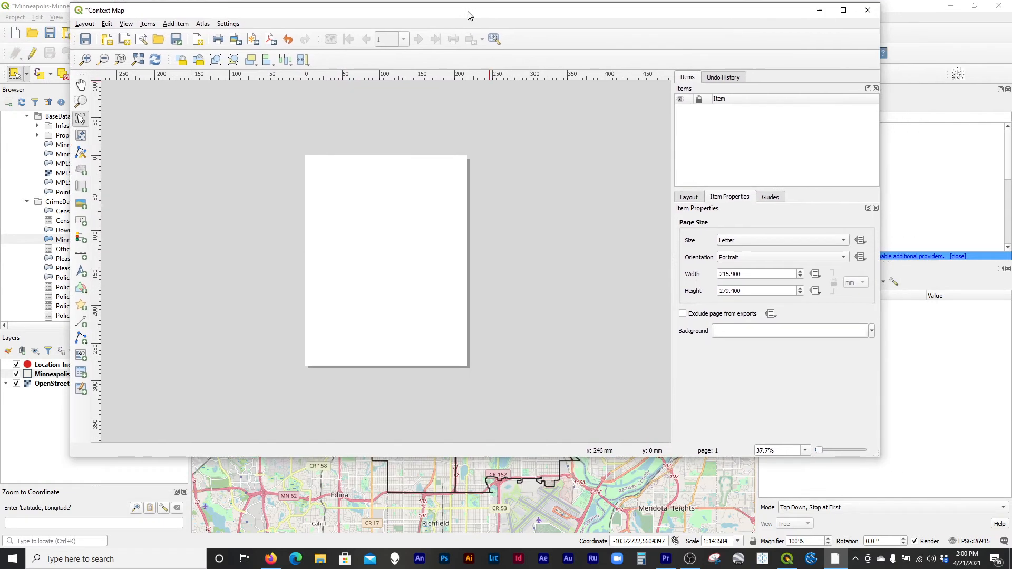
pyautogui.moveTo(880, 457); pyautogui.dragTo(981, 537)
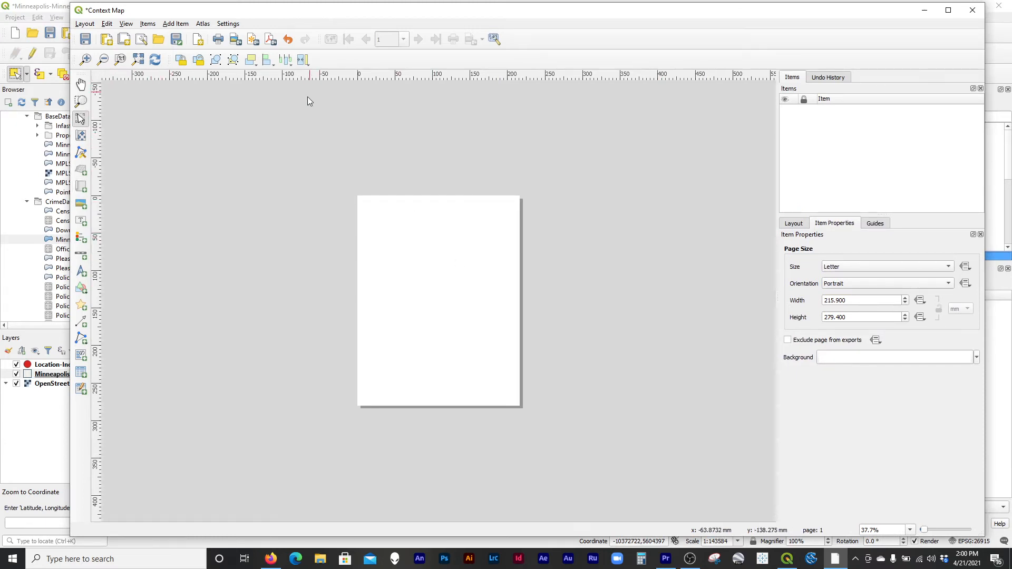
pyautogui.click(82, 188)
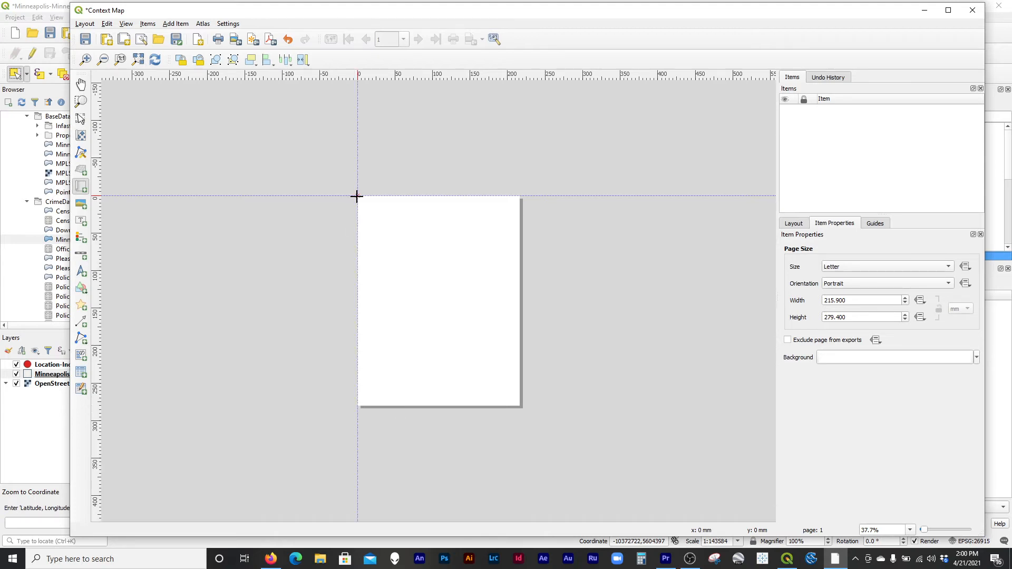
pyautogui.moveTo(356, 196); pyautogui.dragTo(517, 404)
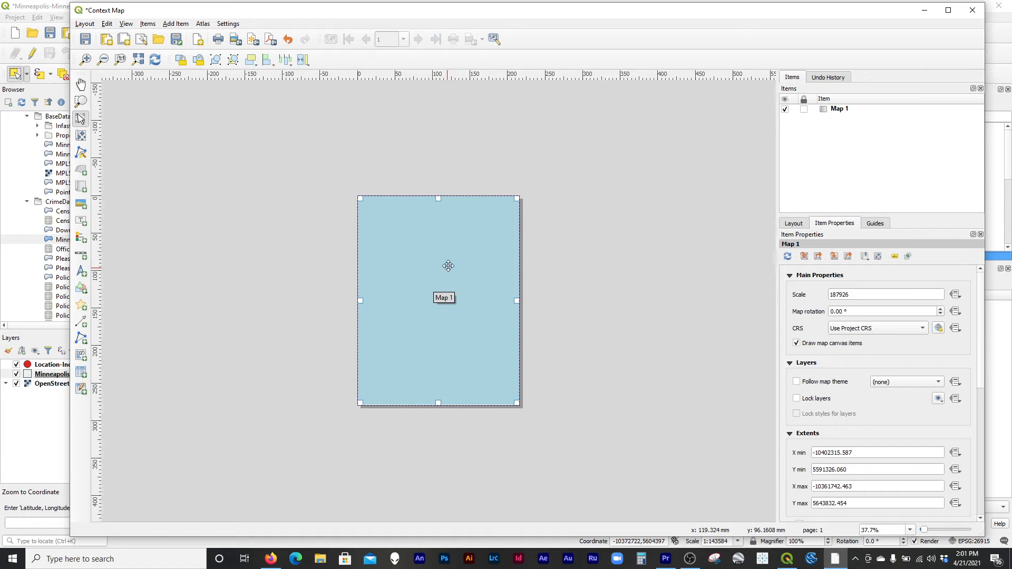
# Set the layout map's extent to match the main map canvas and maximize the layout window
pyautogui.moveTo(508, 17); pyautogui.dragTo(485, 392)
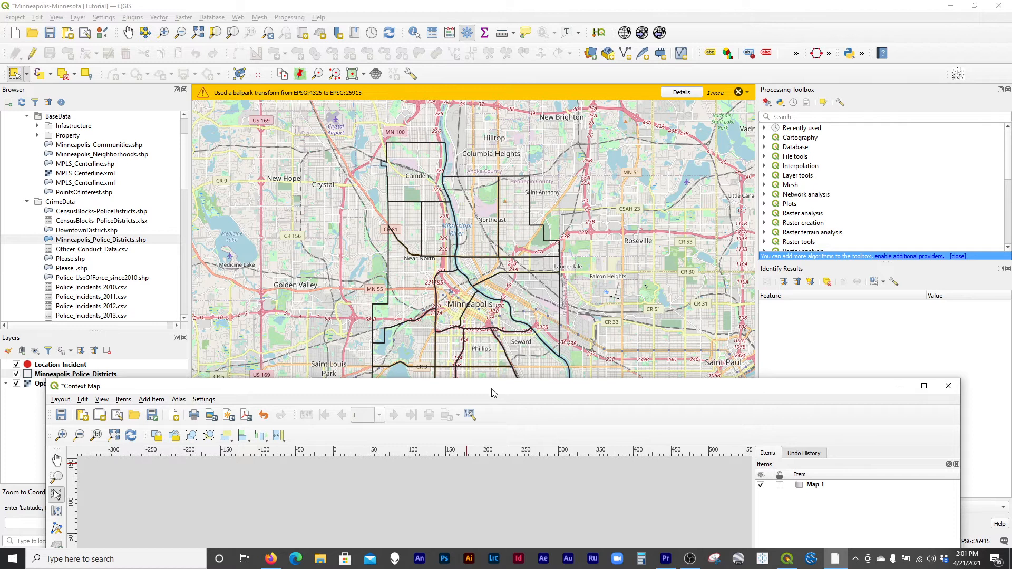
pyautogui.moveTo(490, 390); pyautogui.dragTo(487, 31)
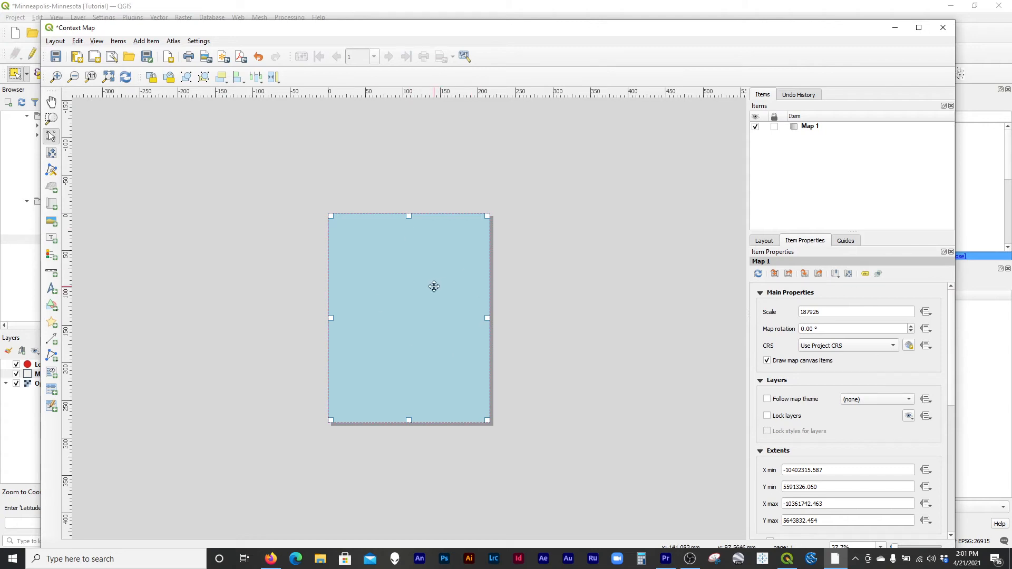
pyautogui.click(775, 274)
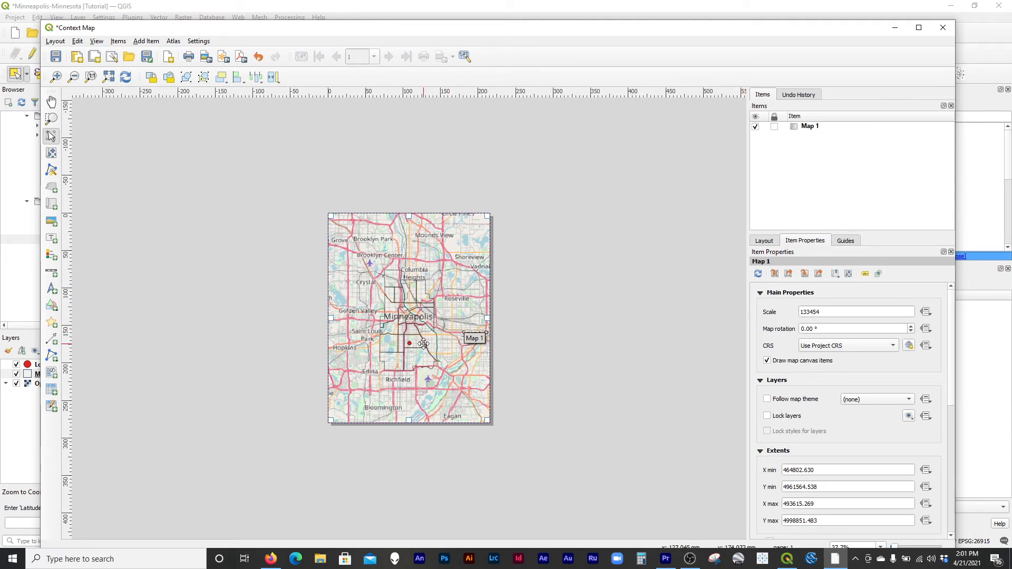
pyautogui.doubleClick(486, 33)
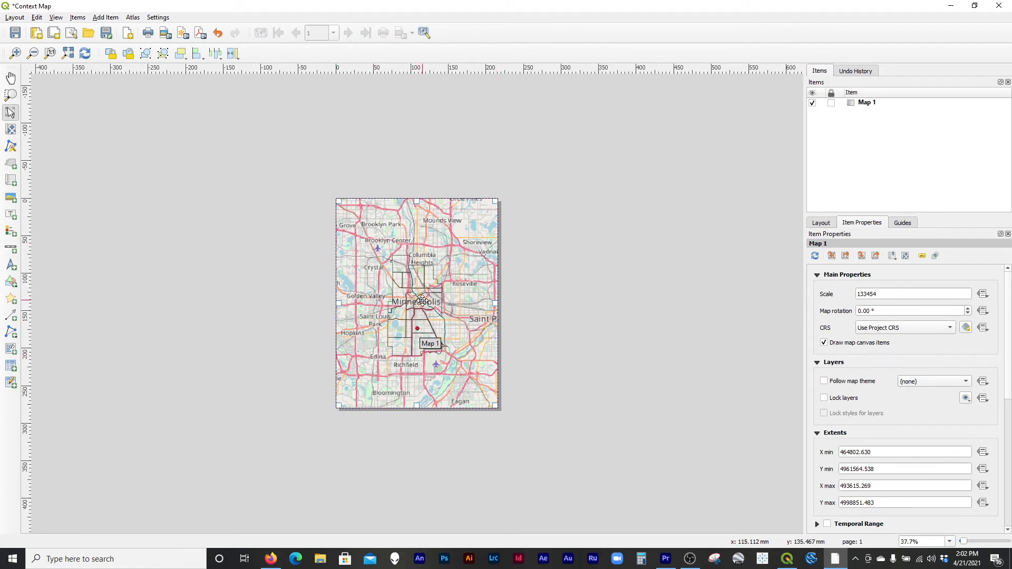
pyautogui.click(50, 53)
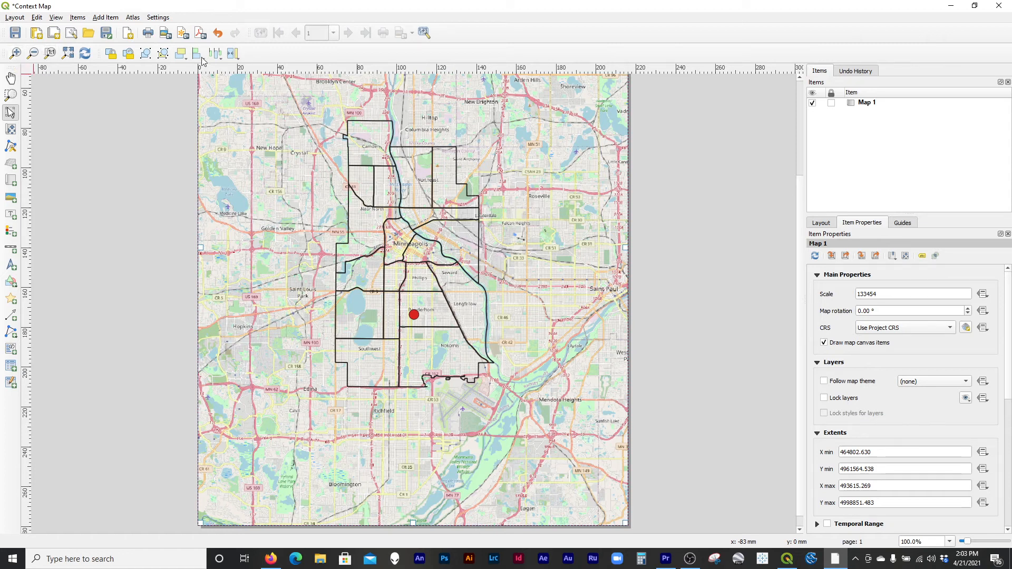
# Try a scale of 100000 for the layout map and check how the police districts fit the page
pyautogui.moveTo(883, 296); pyautogui.dragTo(855, 296)
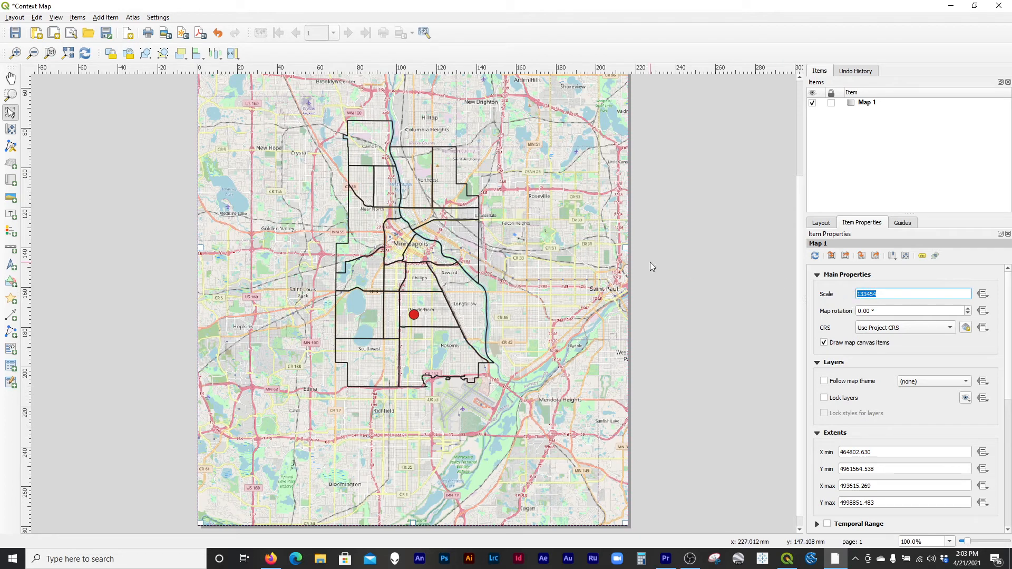
pyautogui.click(646, 201)
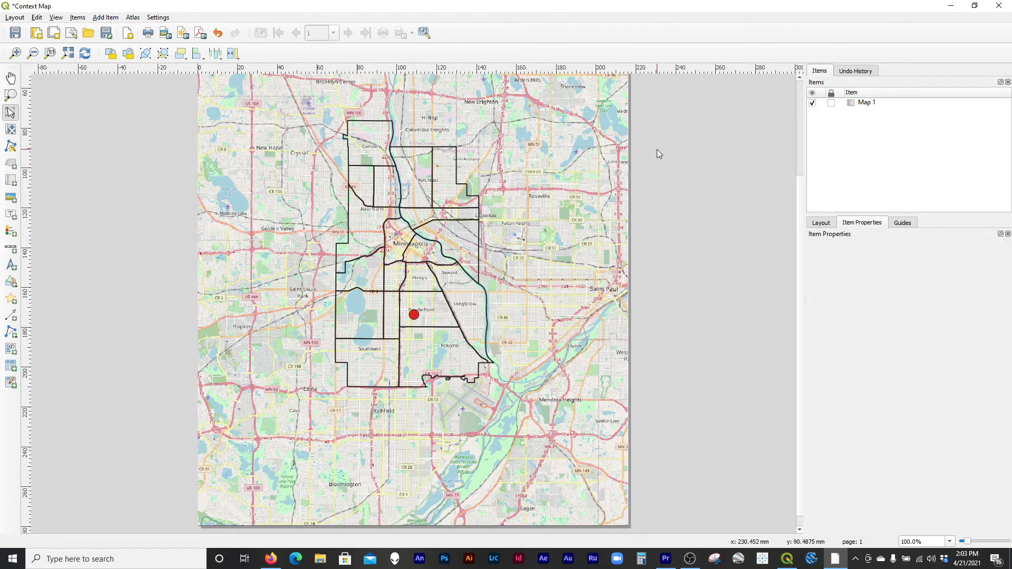
pyautogui.click(411, 195)
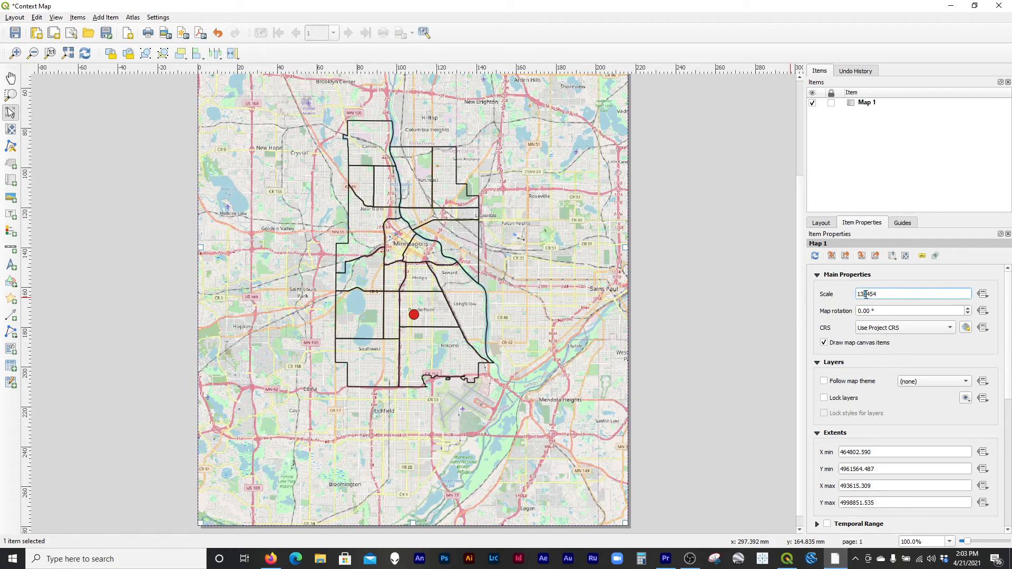
pyautogui.moveTo(866, 294)
pyautogui.mouseDown()
pyautogui.moveTo(847, 294)
pyautogui.moveTo(877, 294)
pyautogui.moveTo(852, 298)
pyautogui.mouseUp()
pyautogui.moveTo(887, 293); pyautogui.dragTo(853, 292)
pyautogui.click(875, 294)
pyautogui.moveTo(879, 294); pyautogui.dragTo(854, 293)
pyautogui.click(881, 295)
pyautogui.moveTo(888, 295); pyautogui.dragTo(842, 285)
pyautogui.write('100000')
pyautogui.press('Return')
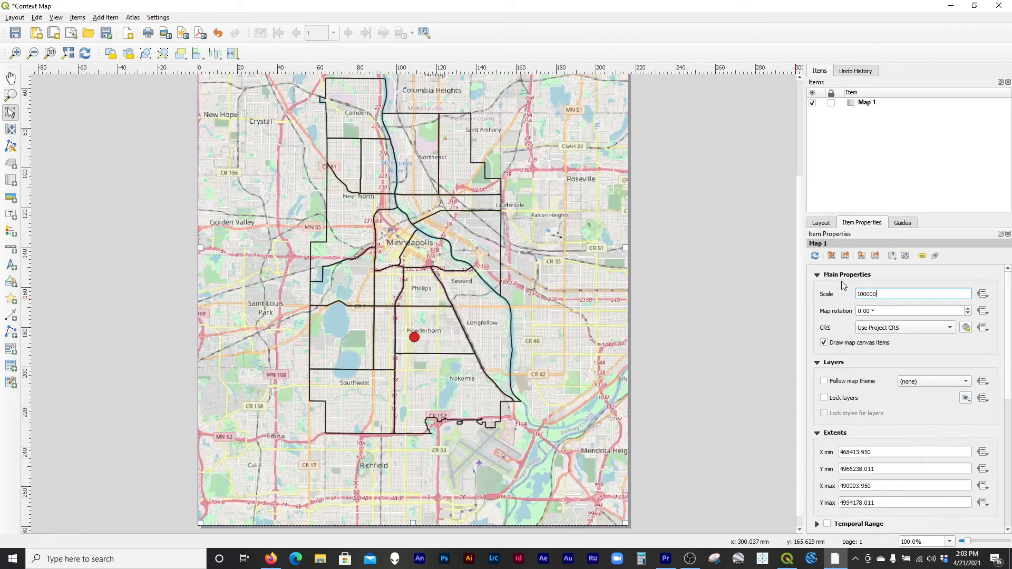
pyautogui.scroll(1, 802, 381)
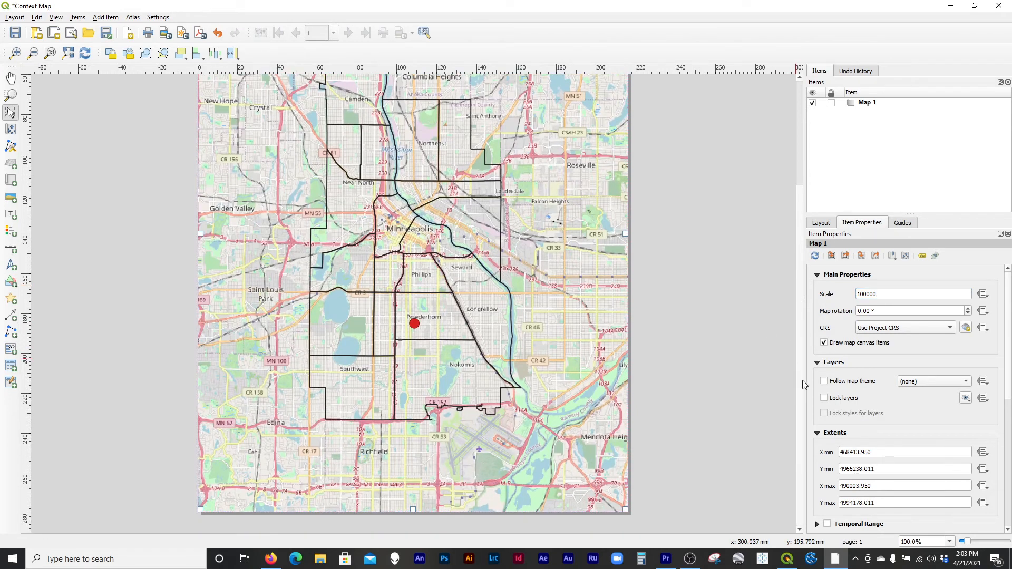
pyautogui.scroll(2, 804, 353)
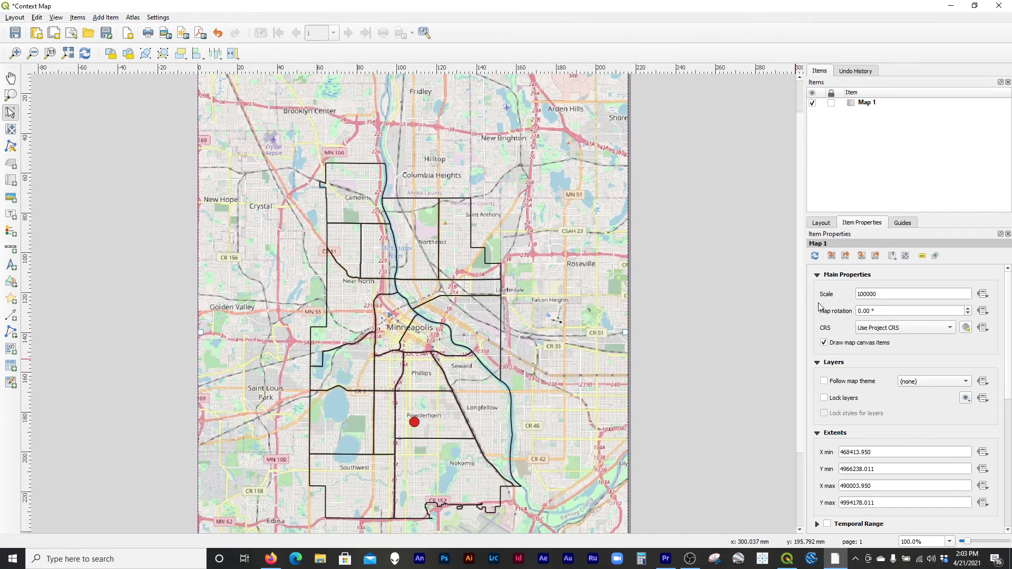
pyautogui.click(824, 340)
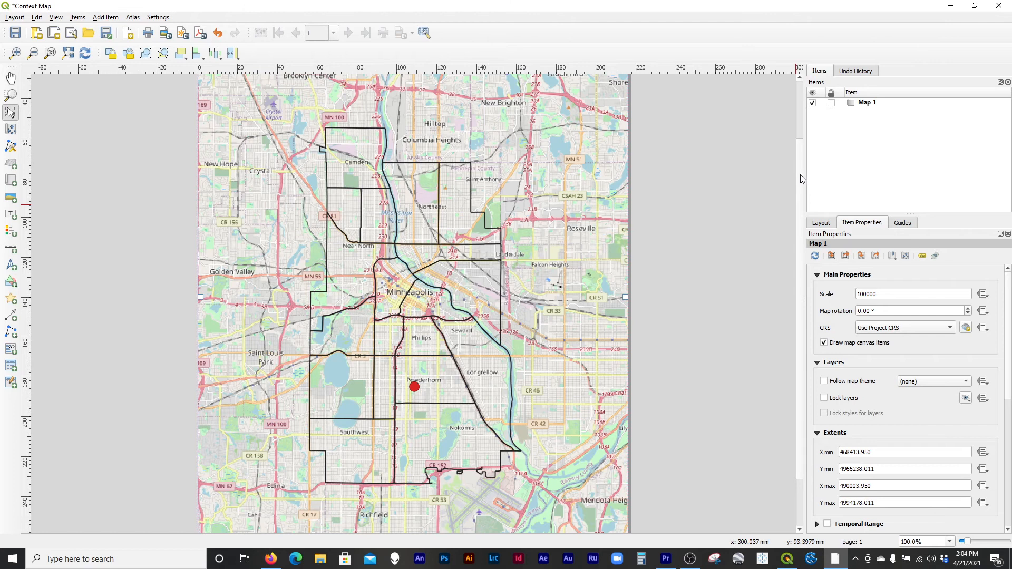
pyautogui.scroll(-1, 801, 221)
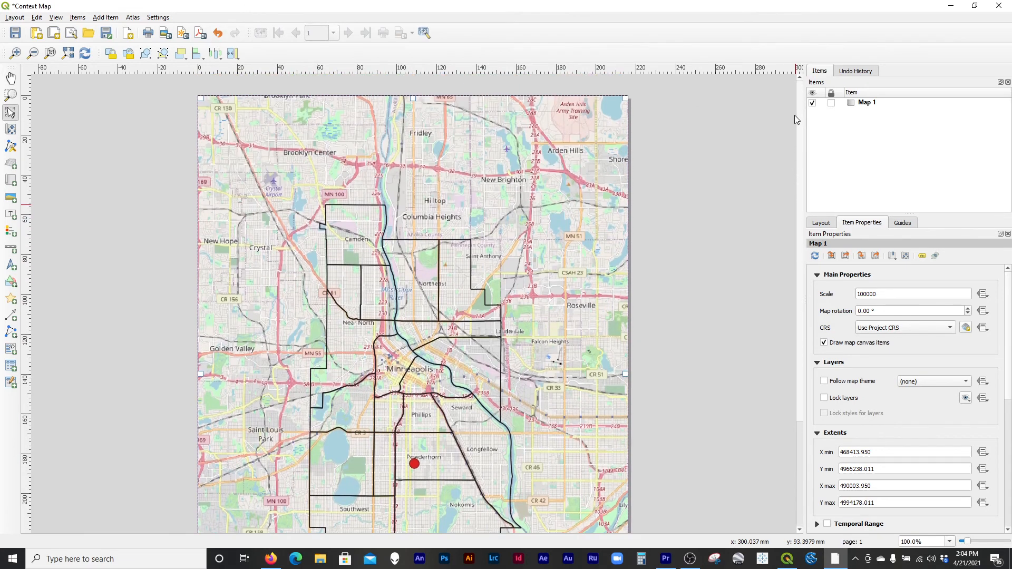
# Try other scales for the layout map, ending with 90000
pyautogui.click(882, 293)
pyautogui.doubleClick(882, 294)
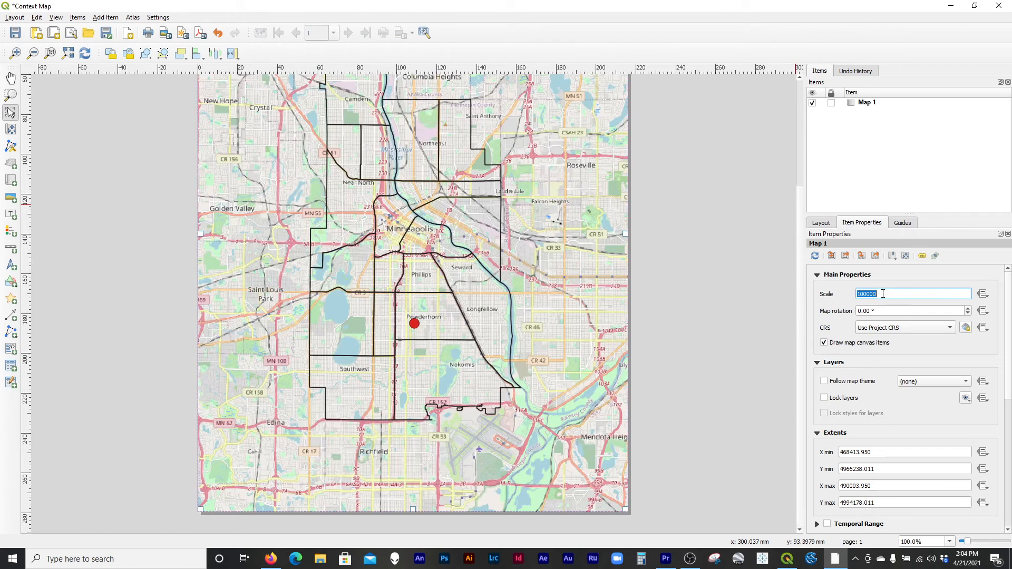
pyautogui.write('12')
pyautogui.press('Return')
pyautogui.moveTo(882, 293); pyautogui.dragTo(835, 299)
pyautogui.write('90000')
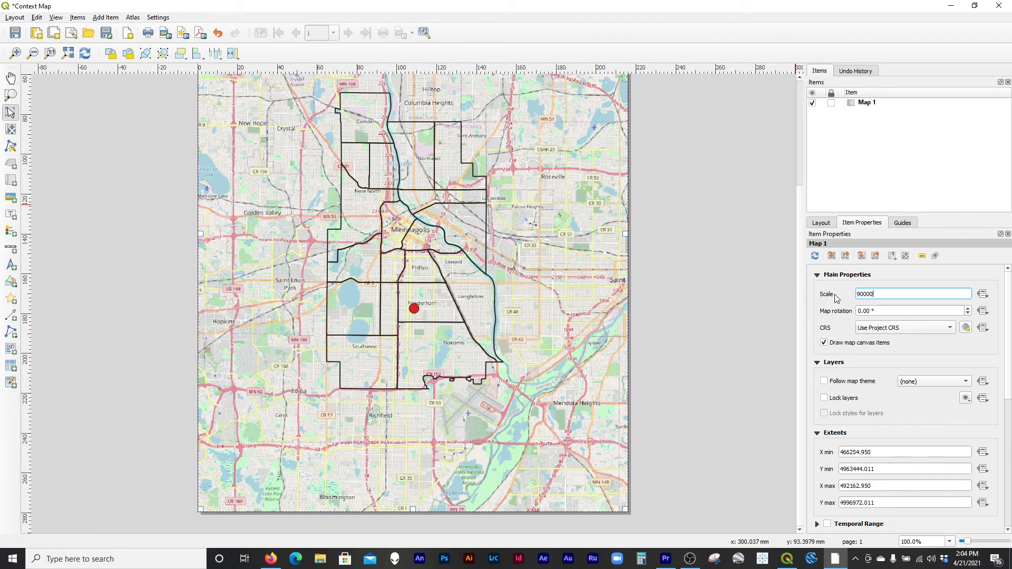
pyautogui.press('Return')
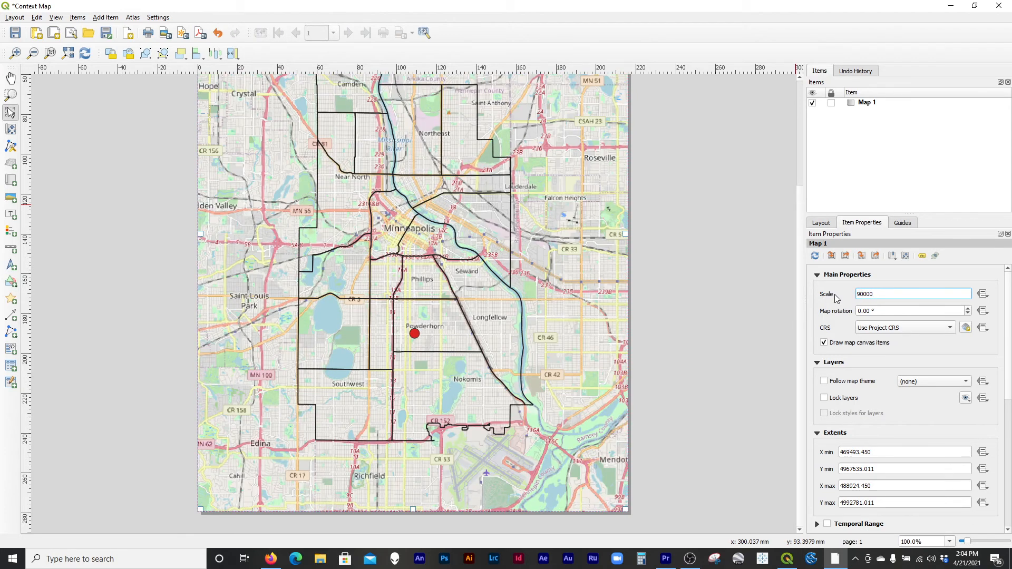
# Set the layout map's scale to 80000 and check that the police districts fit the page
pyautogui.scroll(3, 782, 250)
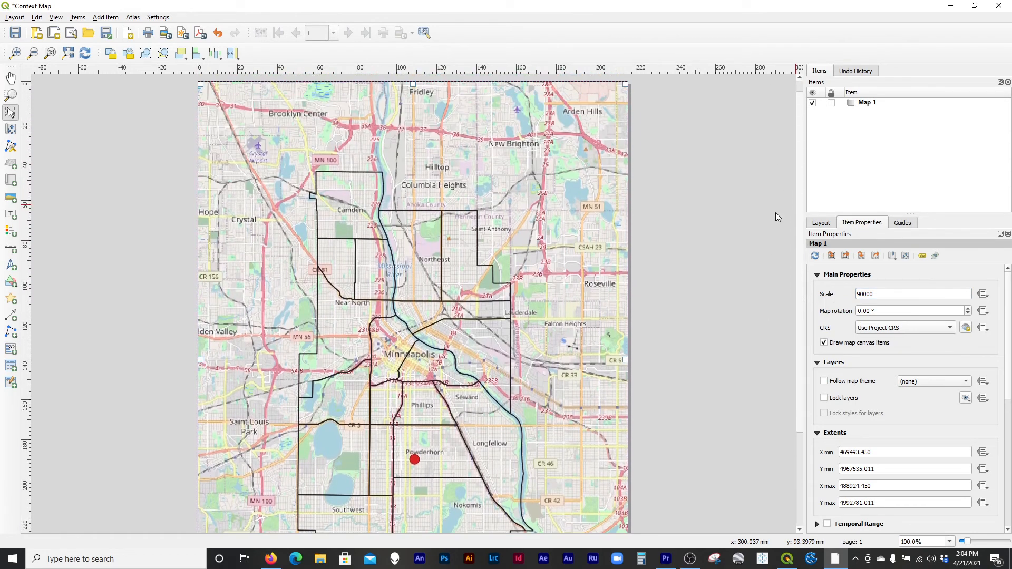
pyautogui.moveTo(886, 294); pyautogui.dragTo(839, 293)
pyautogui.write('80000')
pyautogui.press('Return')
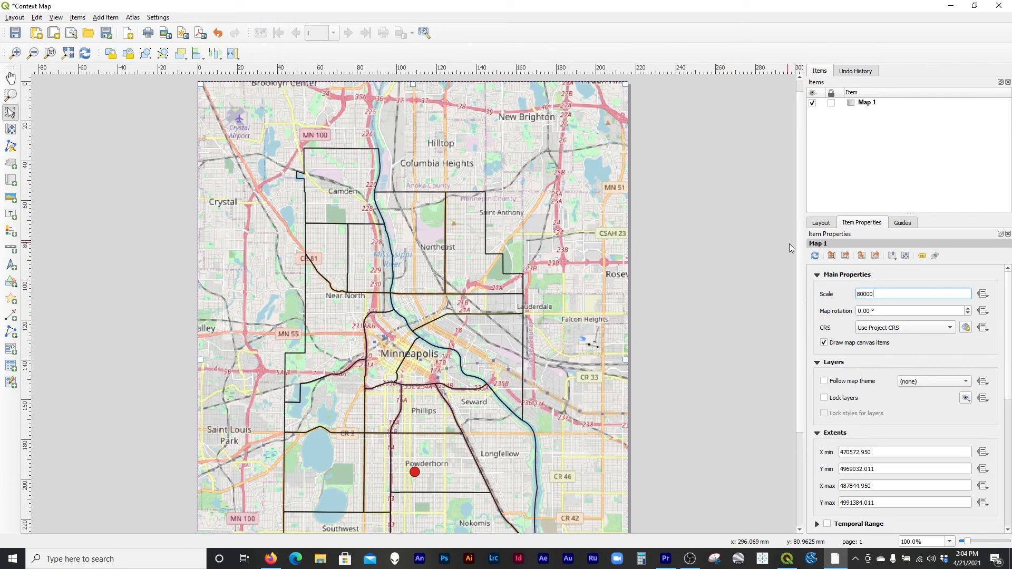
pyautogui.scroll(-5, 789, 323)
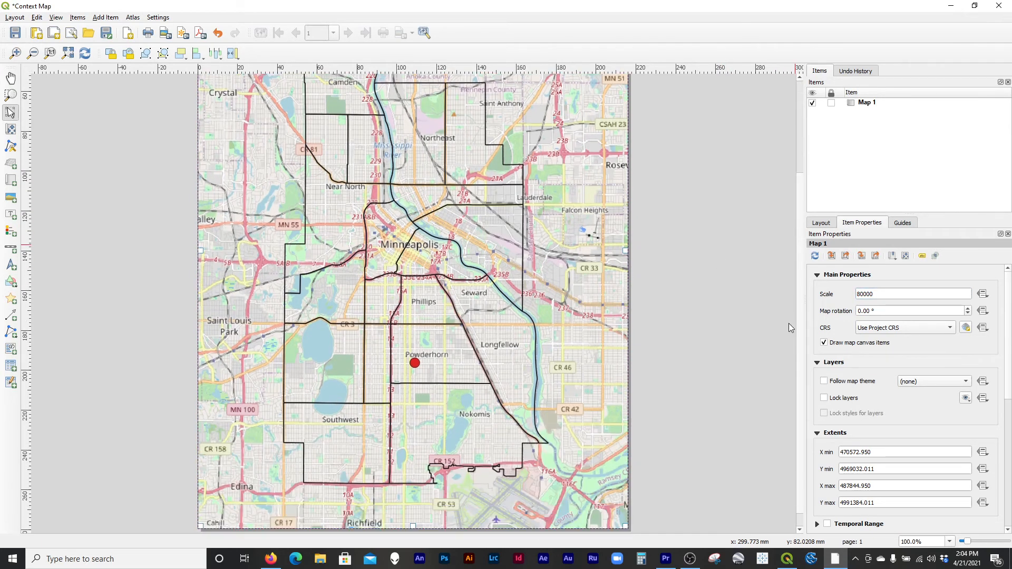
pyautogui.scroll(1, 781, 298)
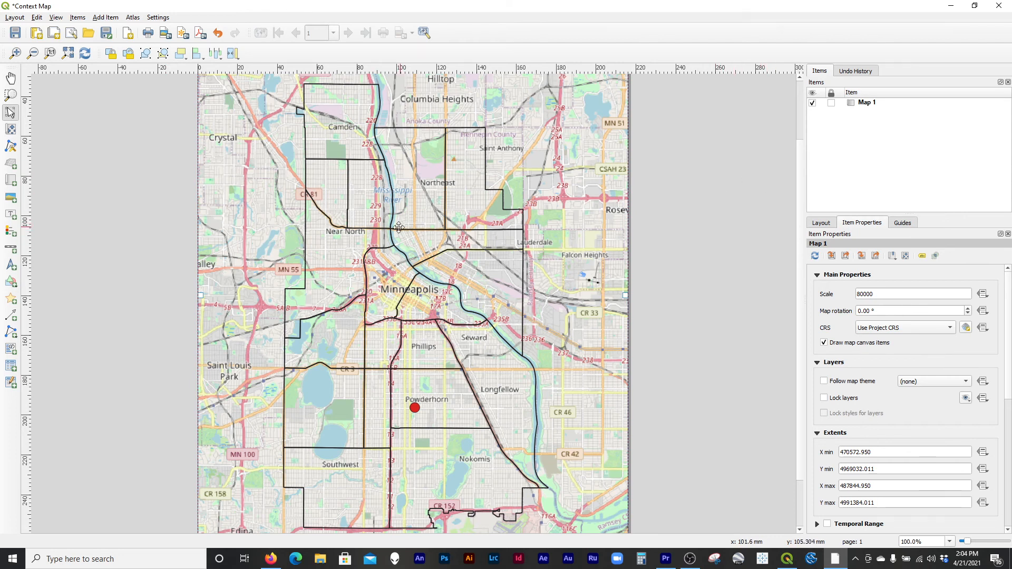
# Shift the map content slightly up and to the right inside its frame to center the police districts on the page
pyautogui.click(12, 130)
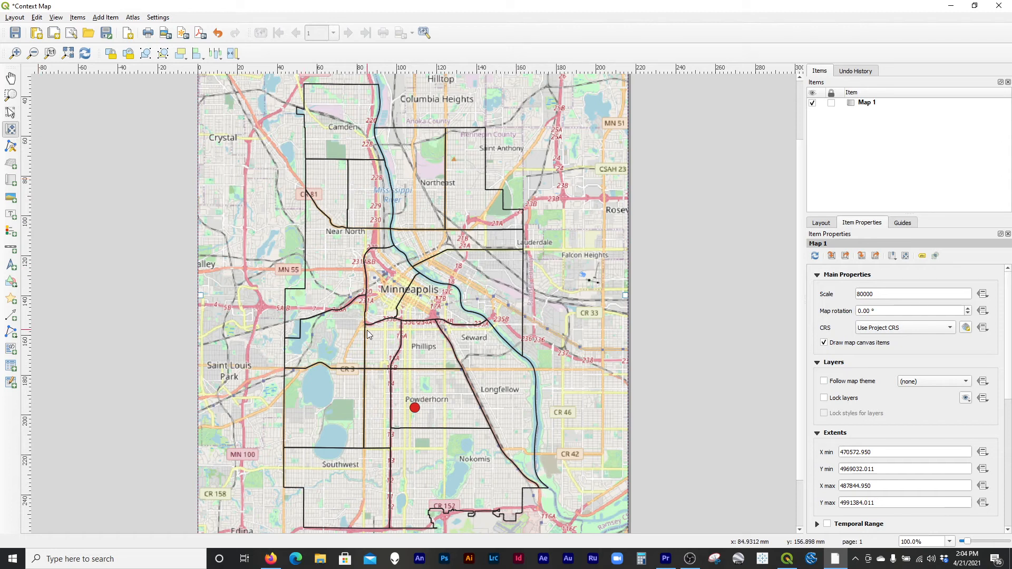
pyautogui.moveTo(365, 331); pyautogui.dragTo(376, 303)
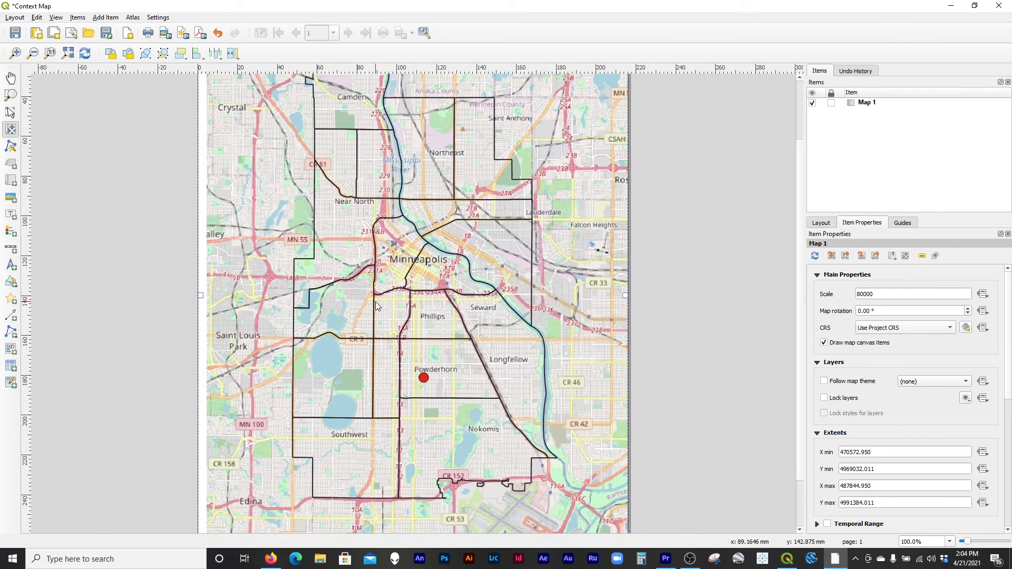
pyautogui.scroll(-2, 786, 295)
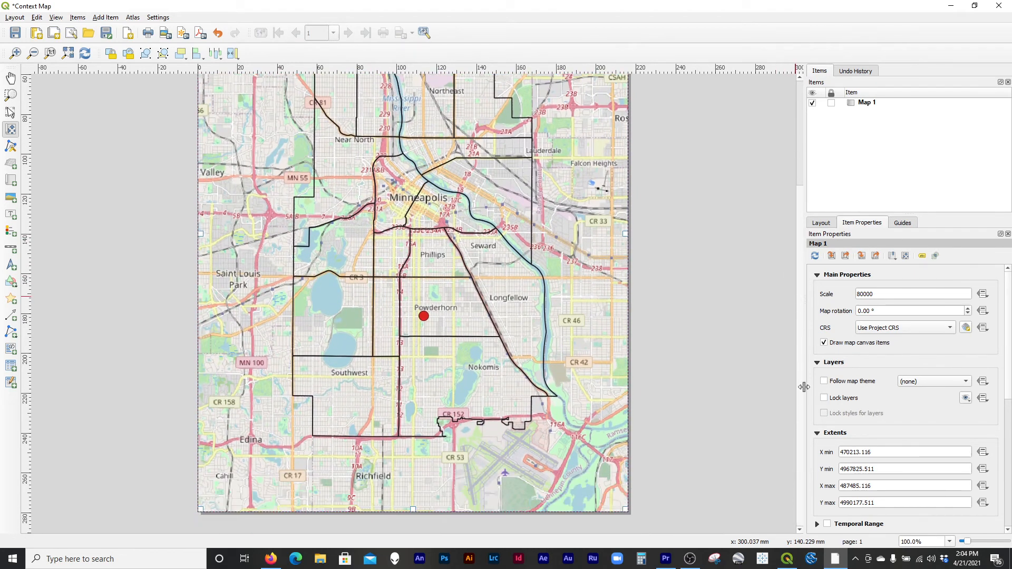
pyautogui.scroll(4, 767, 200)
pyautogui.scroll(-2, 770, 226)
pyautogui.scroll(2, 768, 293)
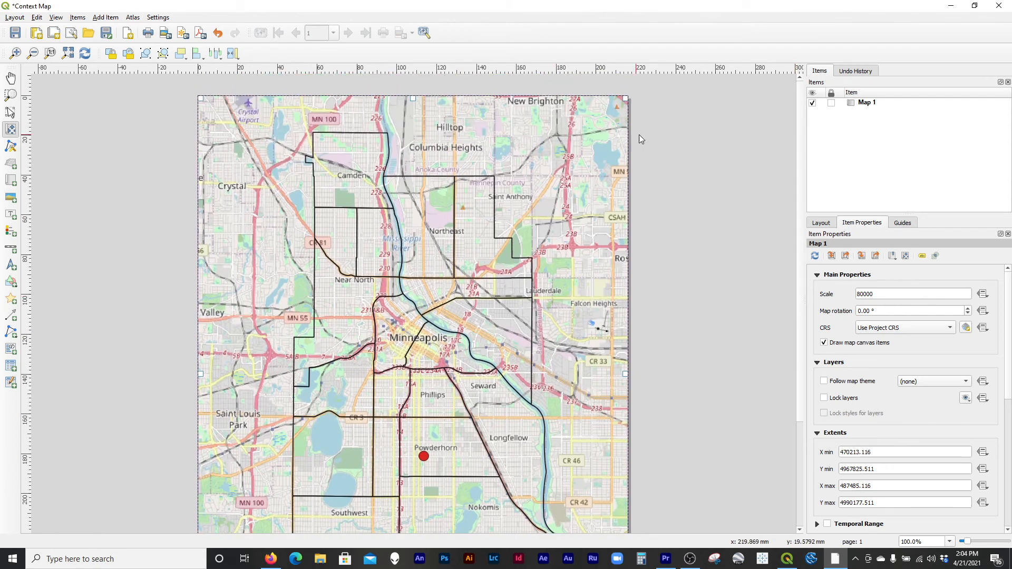
# Nudge the map content slightly down inside its frame to balance the police districts on the page, and lock the Map 1 item
pyautogui.scroll(-2, 802, 179)
pyautogui.scroll(2, 801, 177)
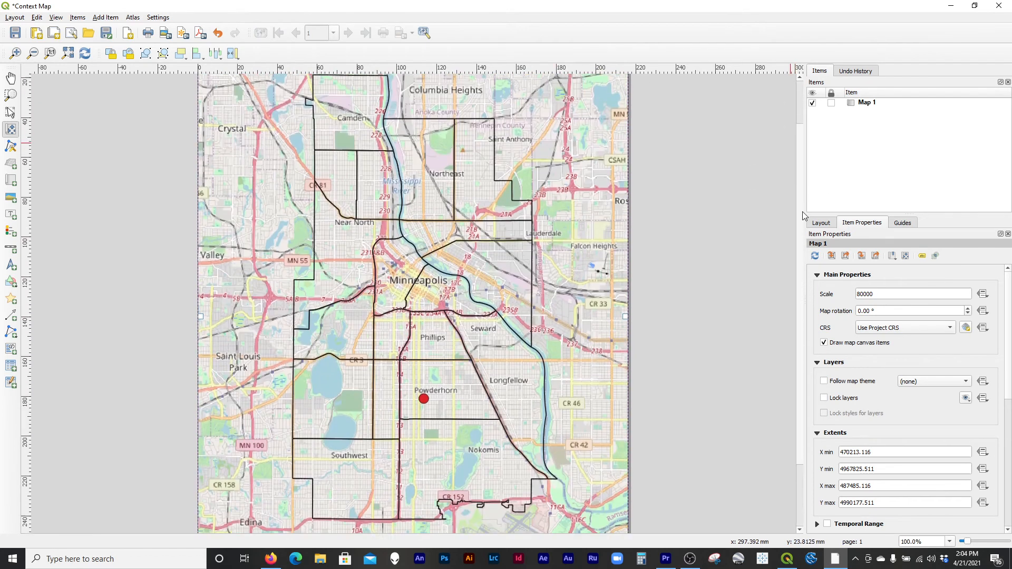
pyautogui.moveTo(800, 173); pyautogui.dragTo(799, 149)
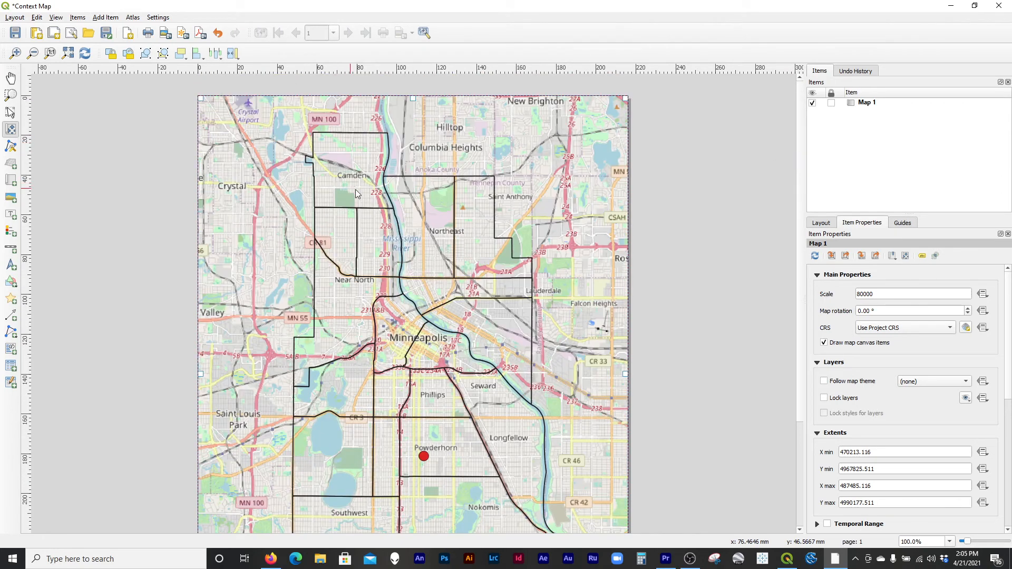
pyautogui.moveTo(418, 246); pyautogui.dragTo(417, 251)
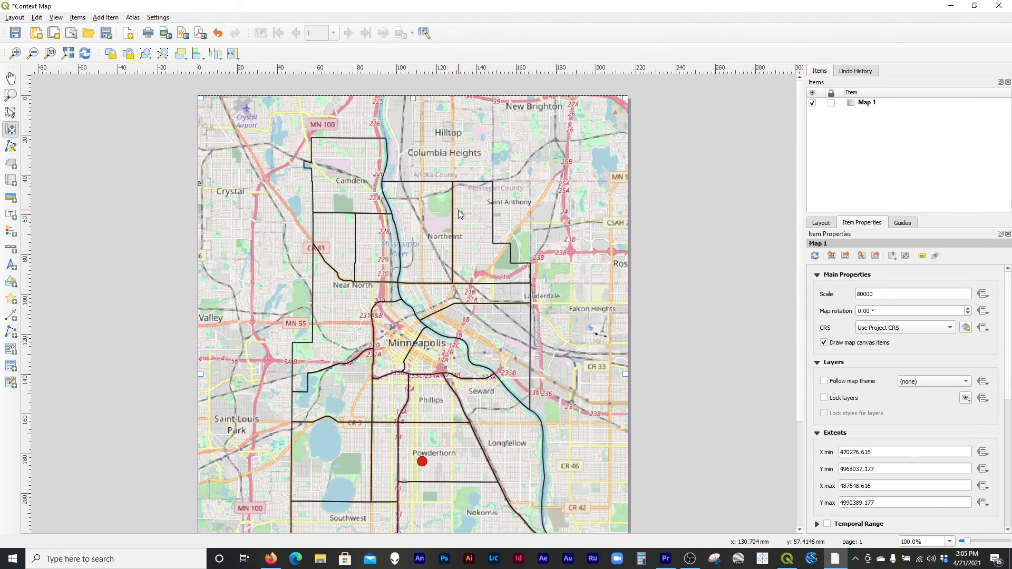
pyautogui.moveTo(801, 257); pyautogui.dragTo(816, 235)
pyautogui.click(831, 104)
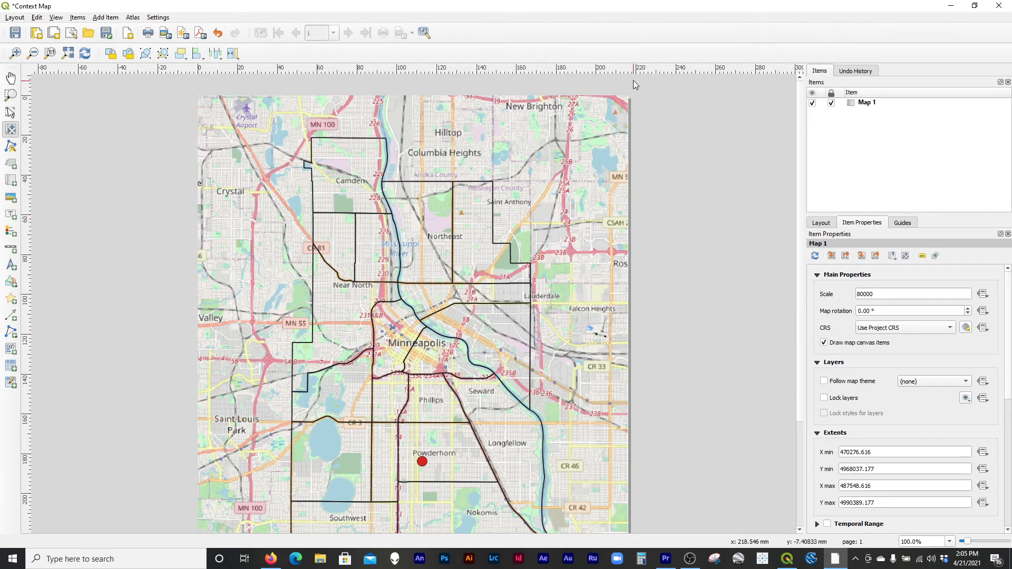
# Add a label reading "Killing of George Floyd" beside the red incident dot and enlarge its box slightly
pyautogui.moveTo(798, 276); pyautogui.dragTo(783, 338)
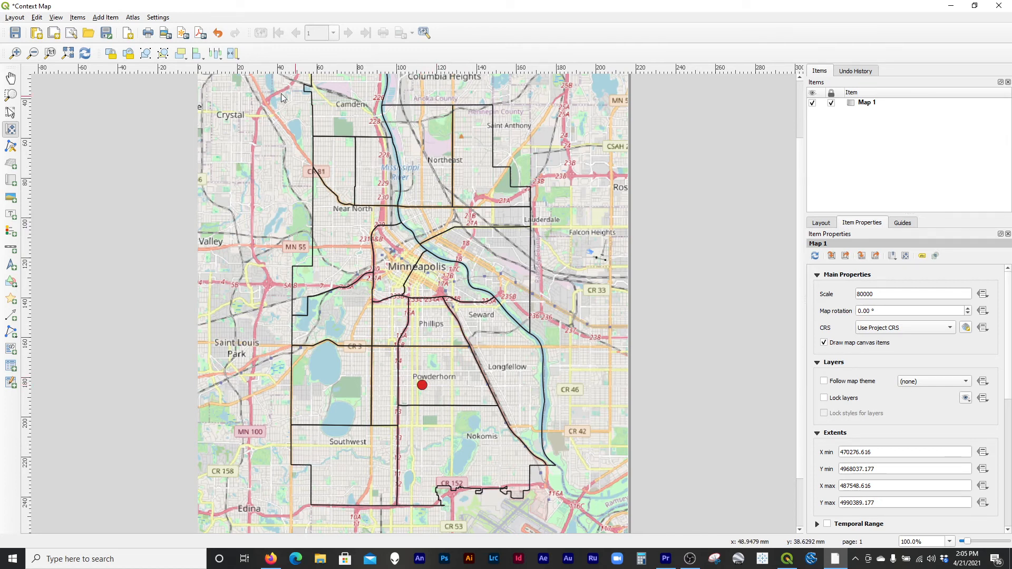
pyautogui.click(11, 218)
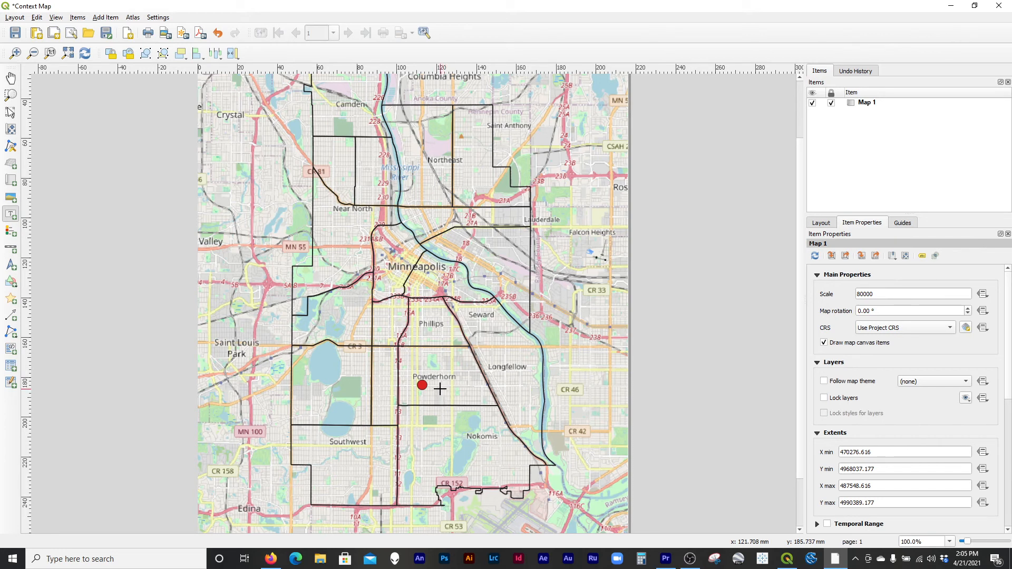
pyautogui.click(439, 389)
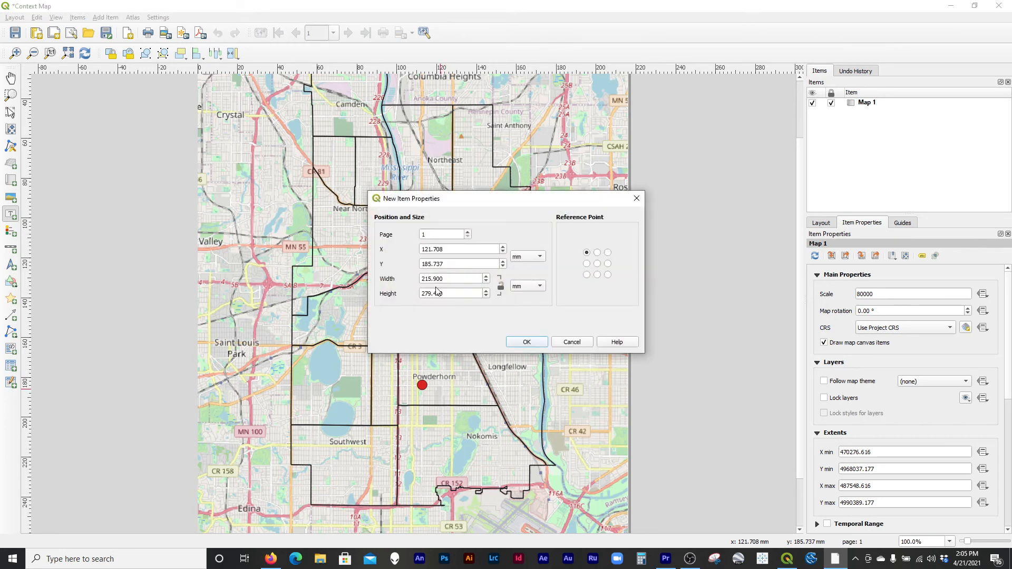
pyautogui.click(570, 342)
pyautogui.moveTo(441, 387)
pyautogui.mouseDown()
pyautogui.moveTo(527, 407)
pyautogui.moveTo(460, 393)
pyautogui.mouseUp()
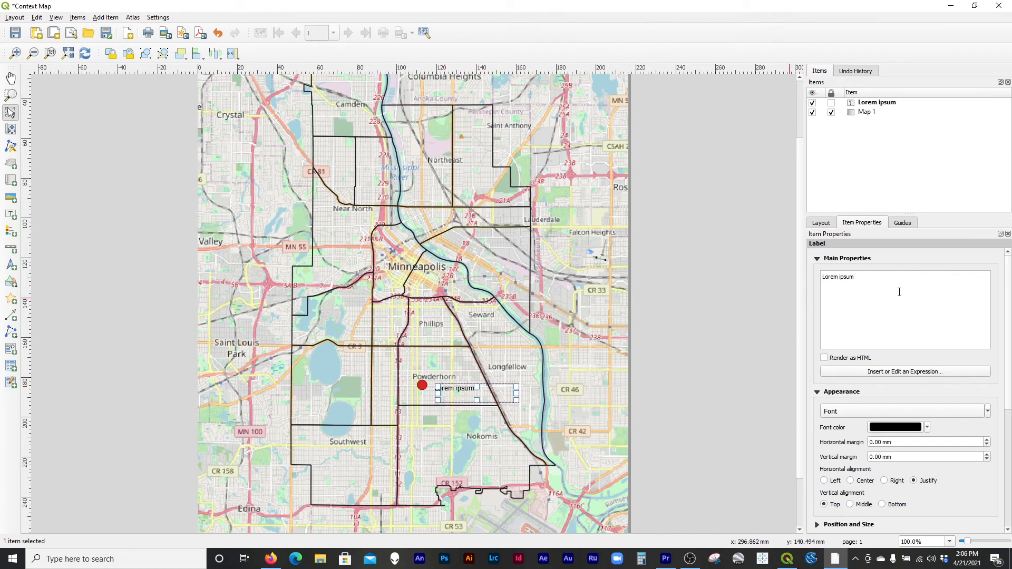
pyautogui.hotkey('ctrl', 'a')
pyautogui.write('Killing')
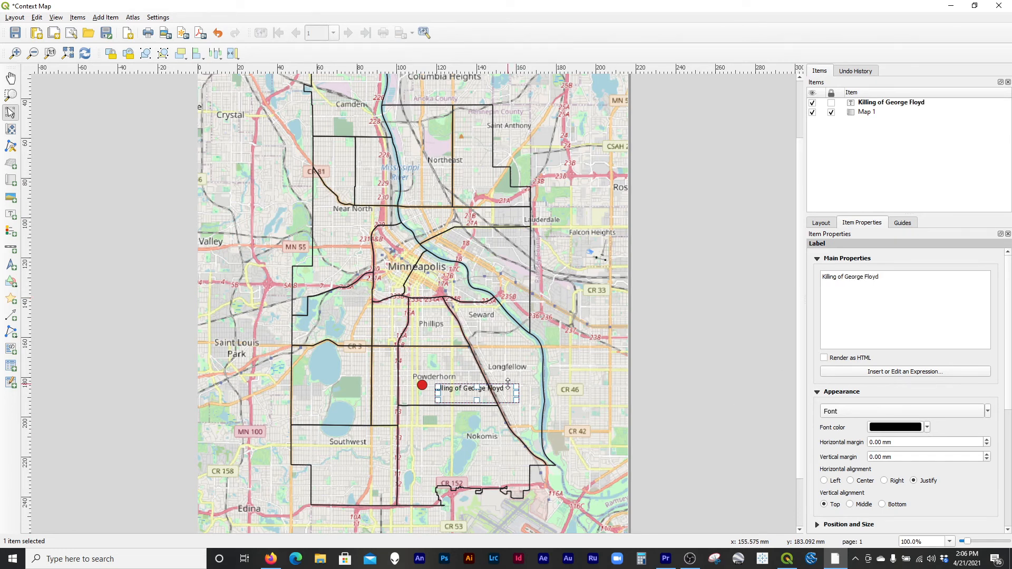
pyautogui.moveTo(503, 393); pyautogui.dragTo(539, 418)
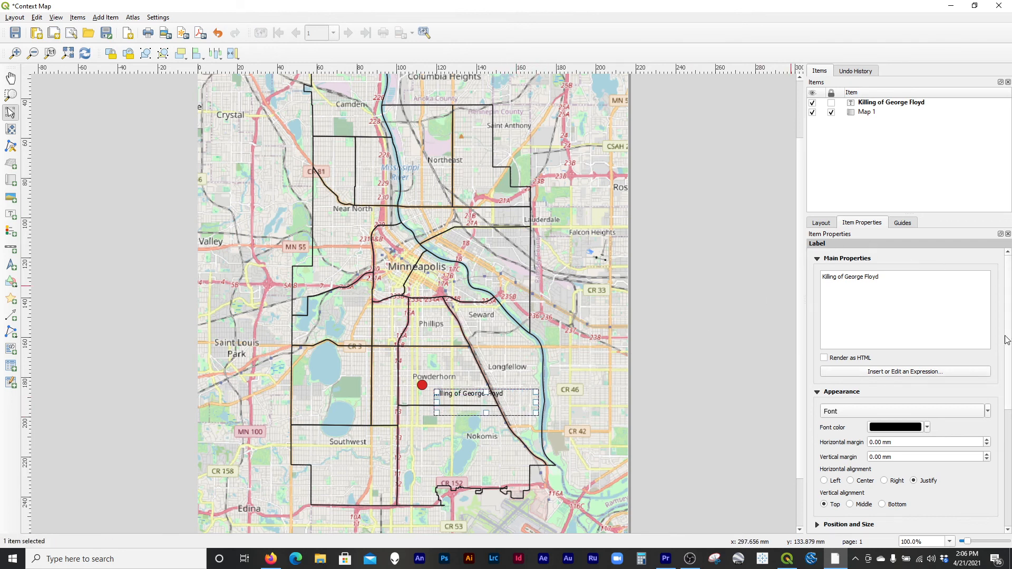
# Set the incident label's font to bold, size 12
pyautogui.scroll(-5, 828, 363)
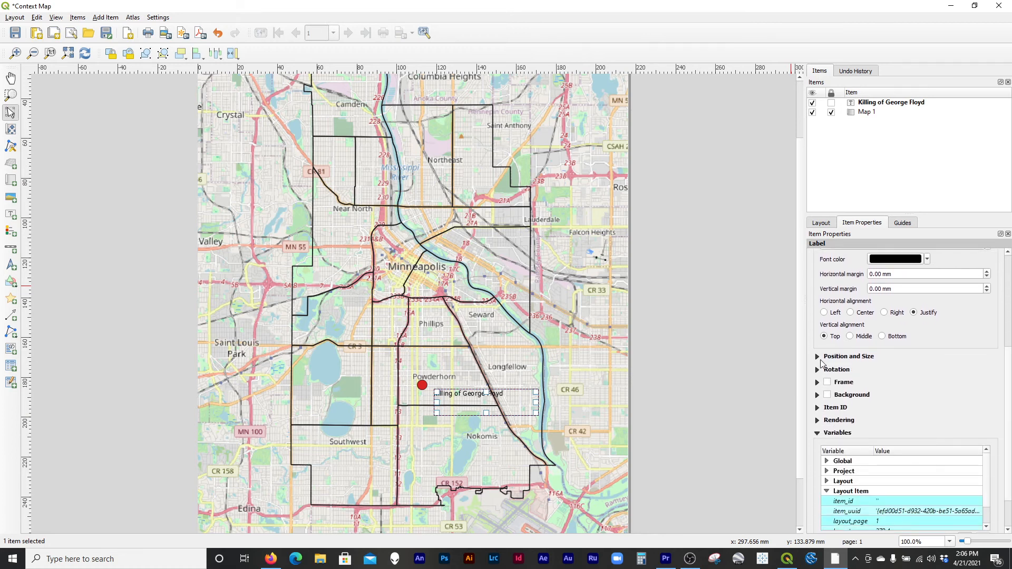
pyautogui.click(817, 357)
pyautogui.click(817, 357)
pyautogui.scroll(-3, 1007, 395)
pyautogui.moveTo(1009, 401); pyautogui.dragTo(1007, 297)
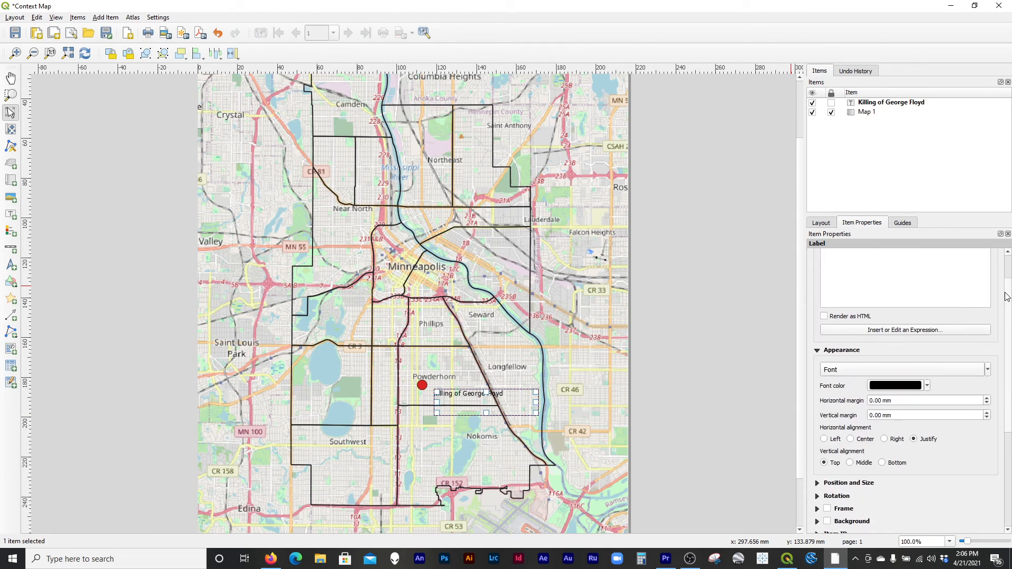
pyautogui.click(943, 369)
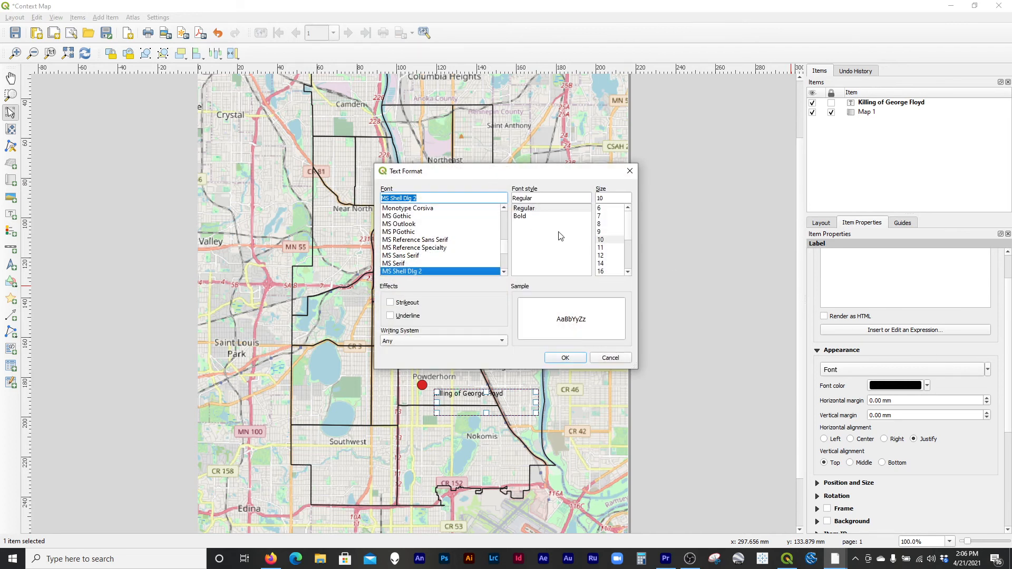
pyautogui.click(553, 217)
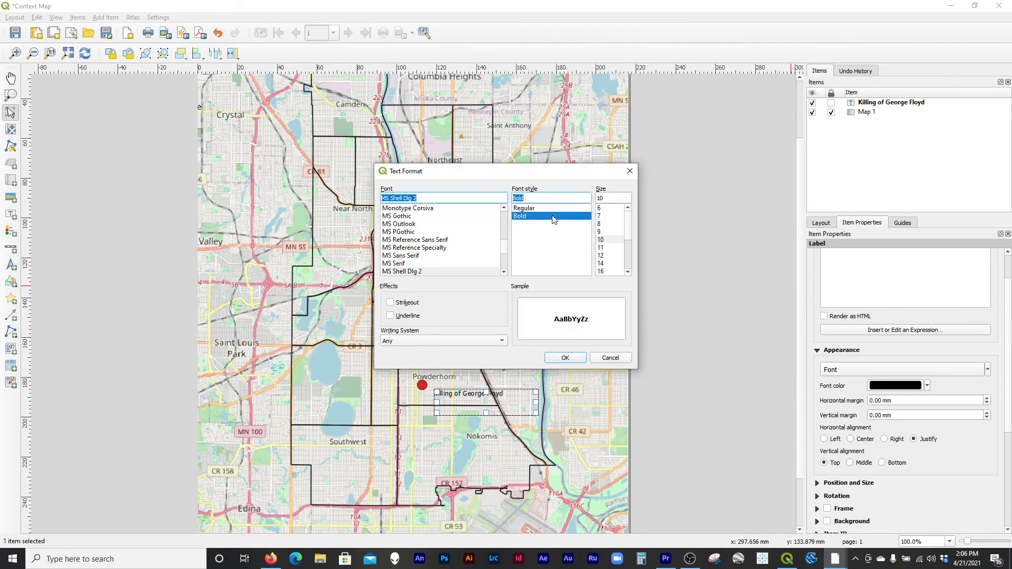
pyautogui.click(603, 256)
pyautogui.click(577, 358)
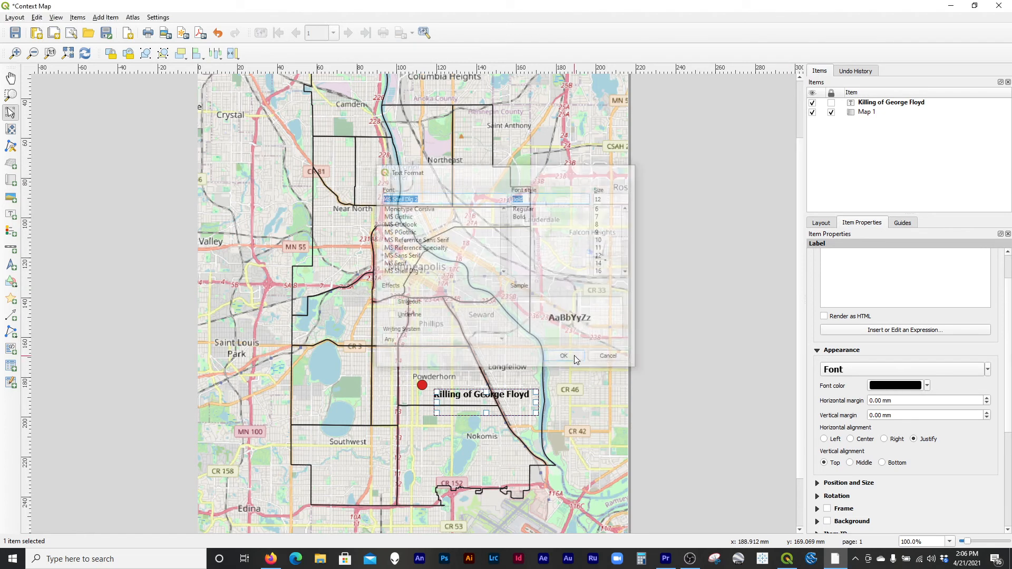
# Move the incident label slightly up and break its text onto a second line after "Killing of"
pyautogui.moveTo(516, 398); pyautogui.dragTo(515, 391)
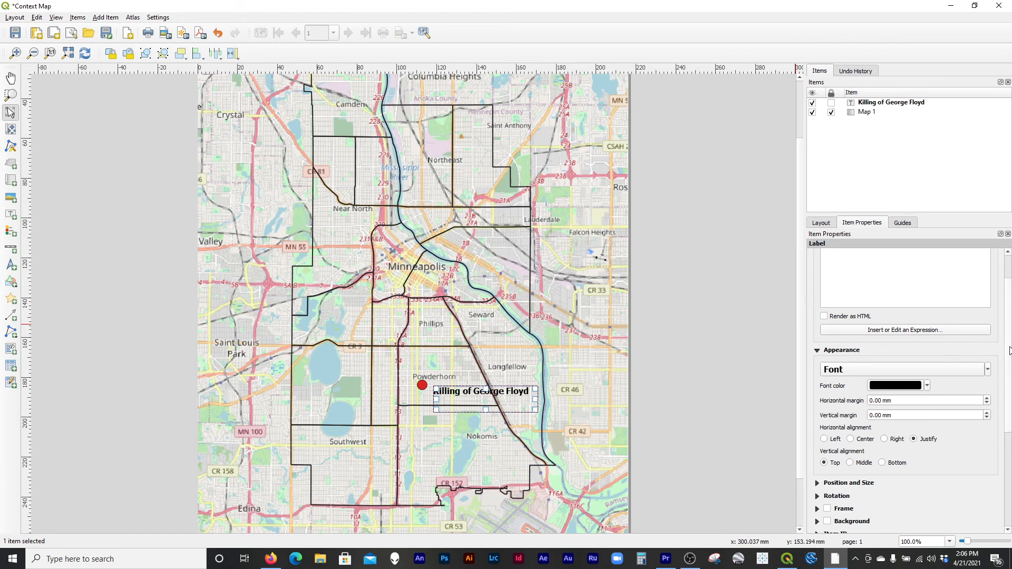
pyautogui.scroll(2, 1008, 322)
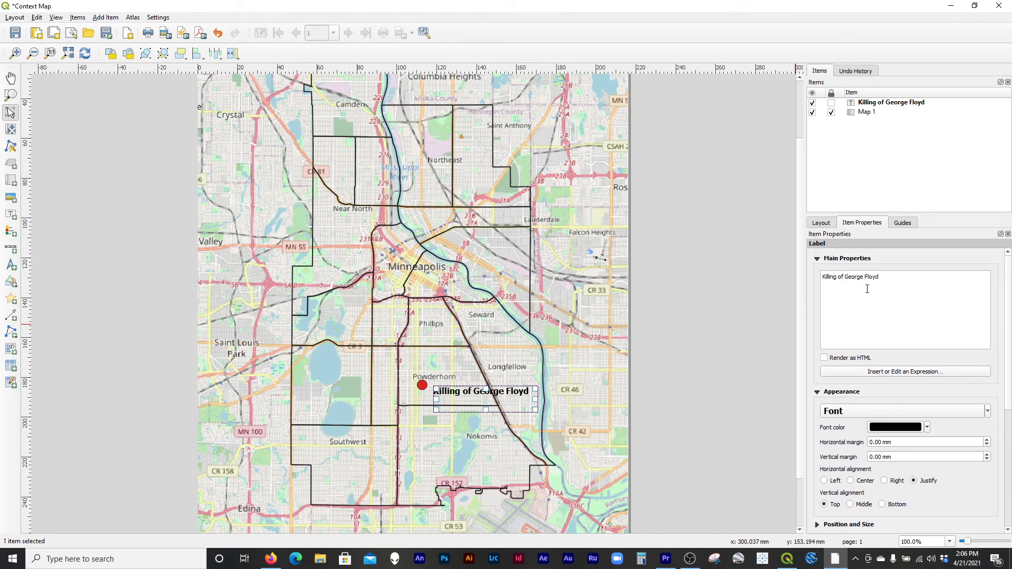
pyautogui.press('Return')
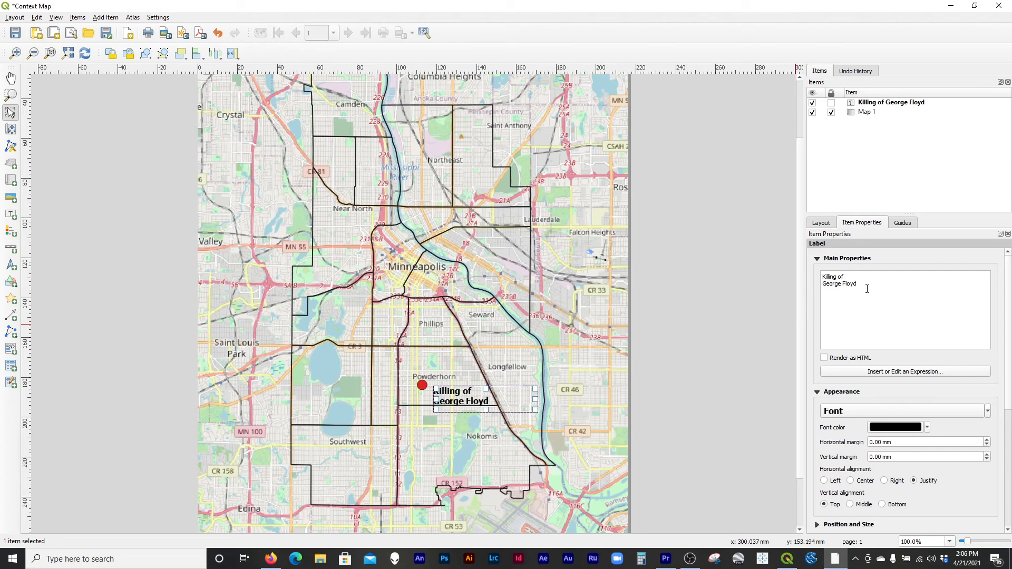
# Color the incident label's text dark red (#c70000) and nudge the label up to line up with the incident dot
pyautogui.click(917, 431)
pyautogui.click(930, 449)
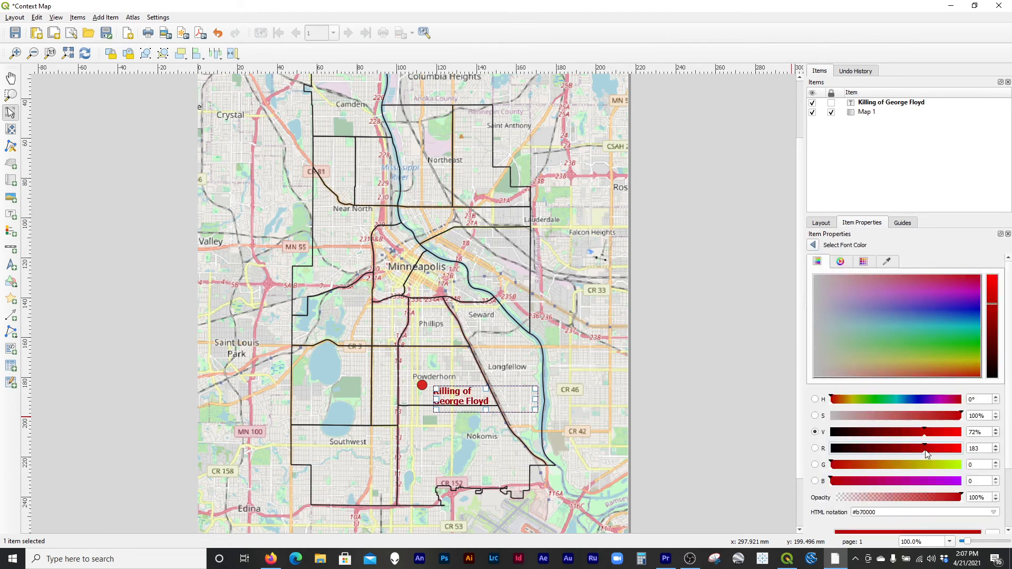
pyautogui.moveTo(930, 451); pyautogui.dragTo(933, 452)
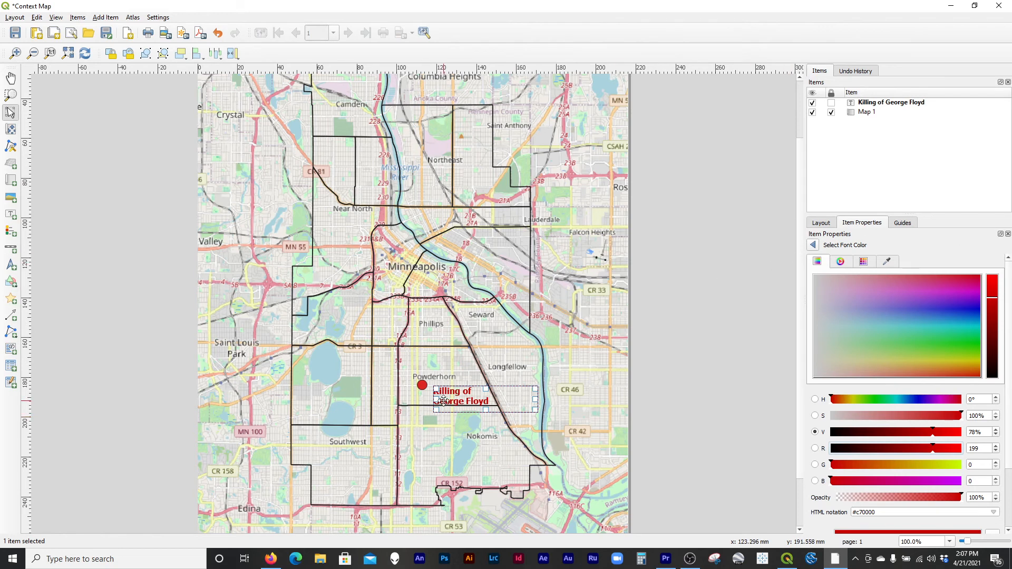
pyautogui.moveTo(469, 400); pyautogui.dragTo(467, 396)
pyautogui.click(705, 391)
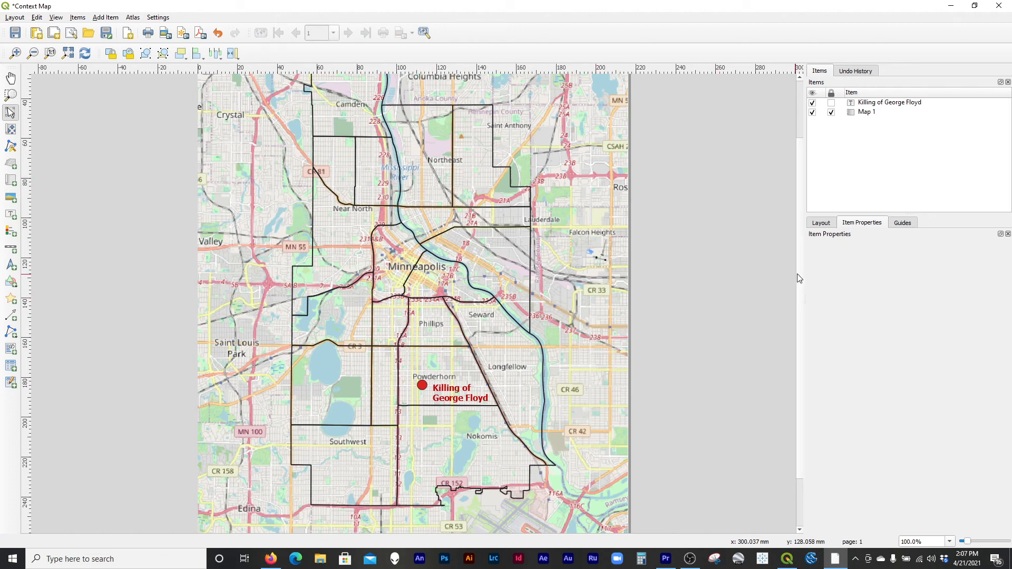
# Draw a white rectangle about 85 mm wide and 15 mm high in the page's upper-left corner as a title box
pyautogui.scroll(2, 788, 194)
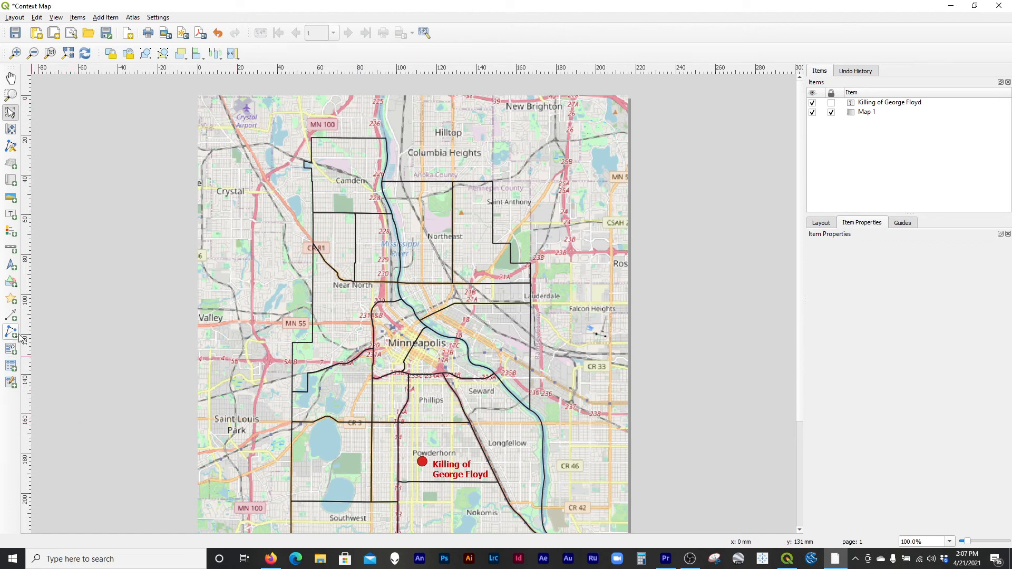
pyautogui.click(11, 283)
pyautogui.click(28, 281)
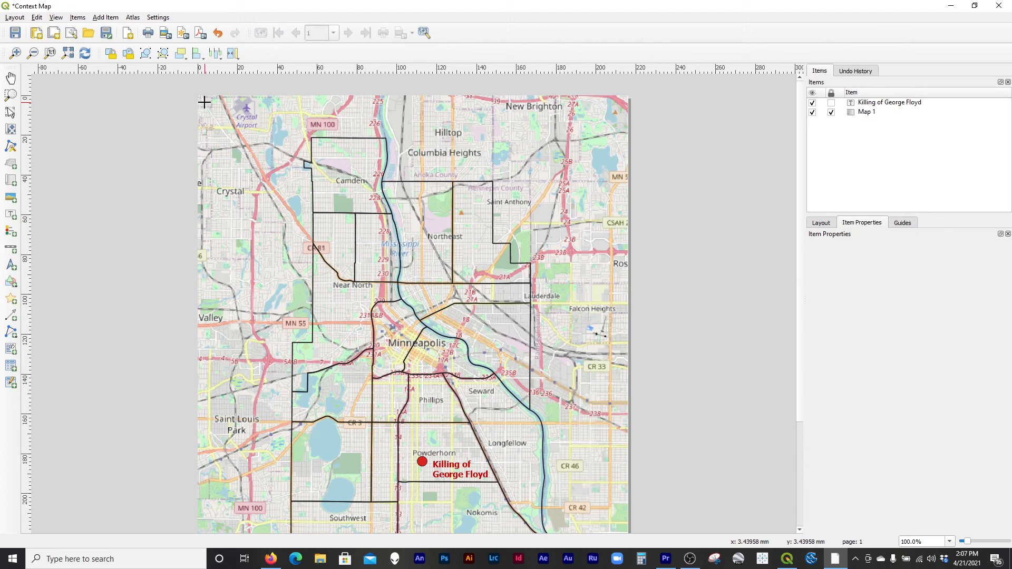
pyautogui.moveTo(205, 101)
pyautogui.mouseDown()
pyautogui.moveTo(347, 133)
pyautogui.moveTo(376, 129)
pyautogui.mouseUp()
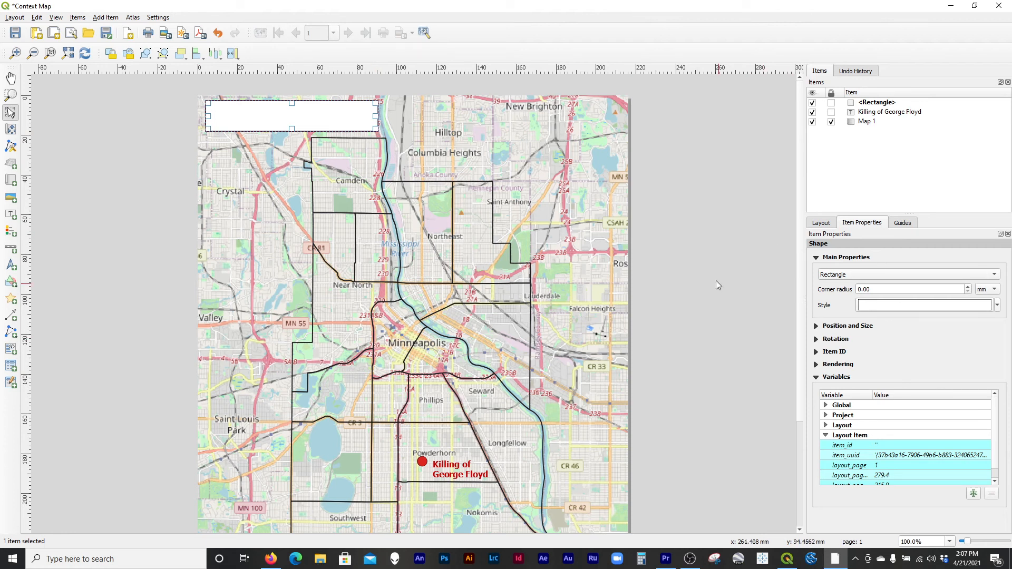
pyautogui.click(686, 263)
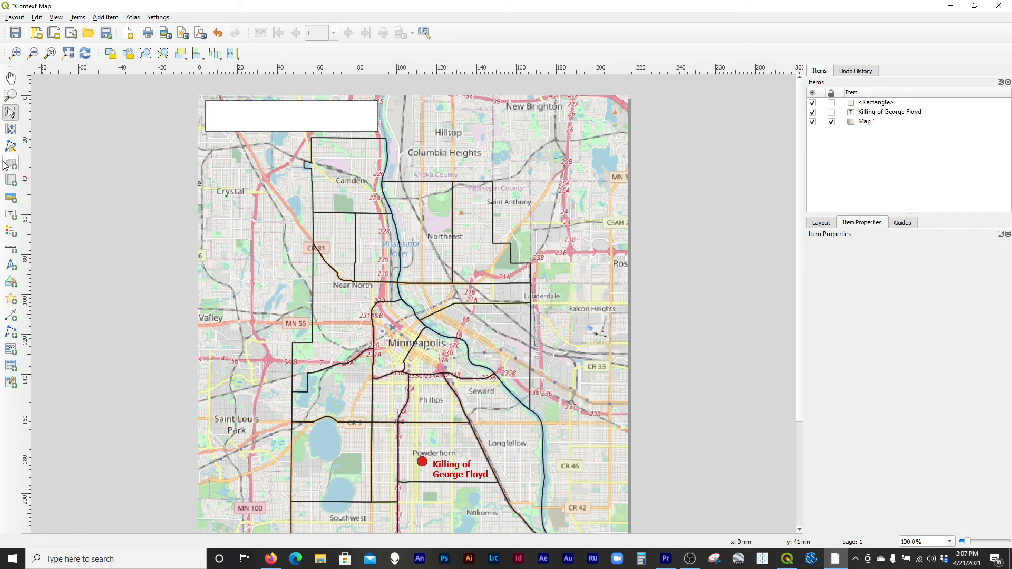
# Add a label inside the title box reading "Minneapolis Police Districts"
pyautogui.click(11, 215)
pyautogui.moveTo(218, 109); pyautogui.dragTo(361, 125)
pyautogui.click(863, 302)
pyautogui.hotkey('ctrl', 'a')
pyautogui.write('Minneapo')
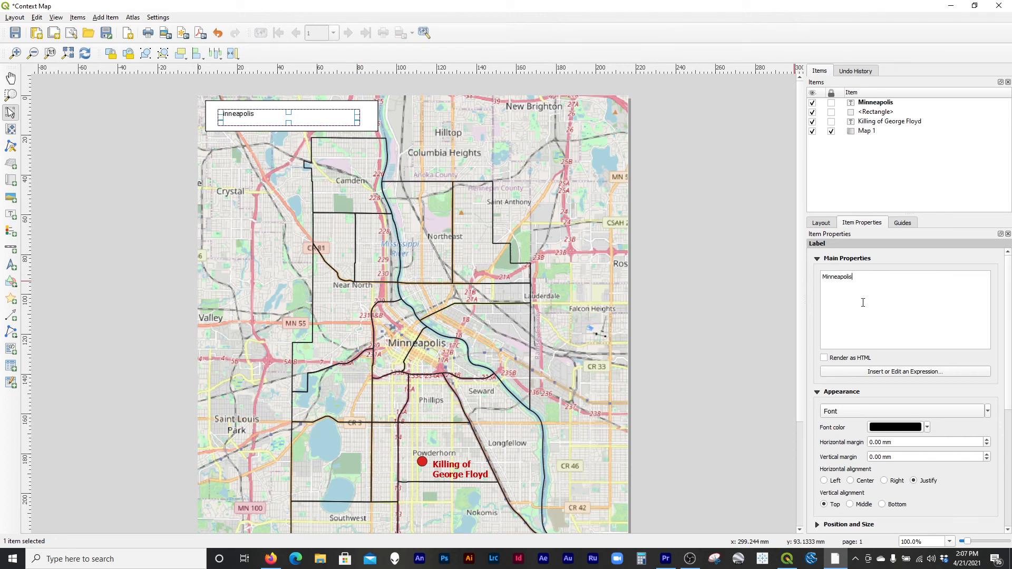
pyautogui.write('lis Police Districts')
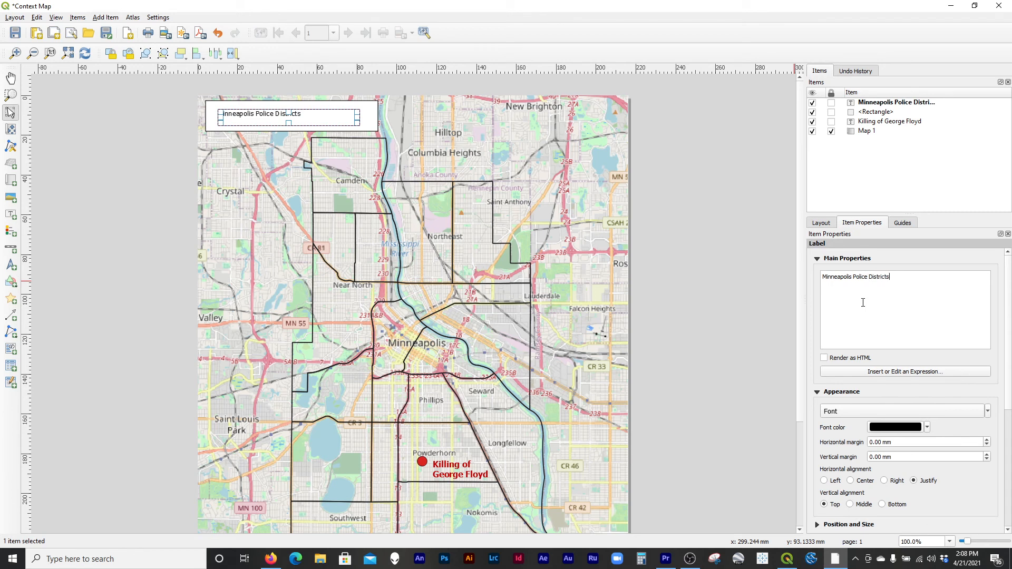
# Set the title label's font to bold, size 12
pyautogui.click(871, 414)
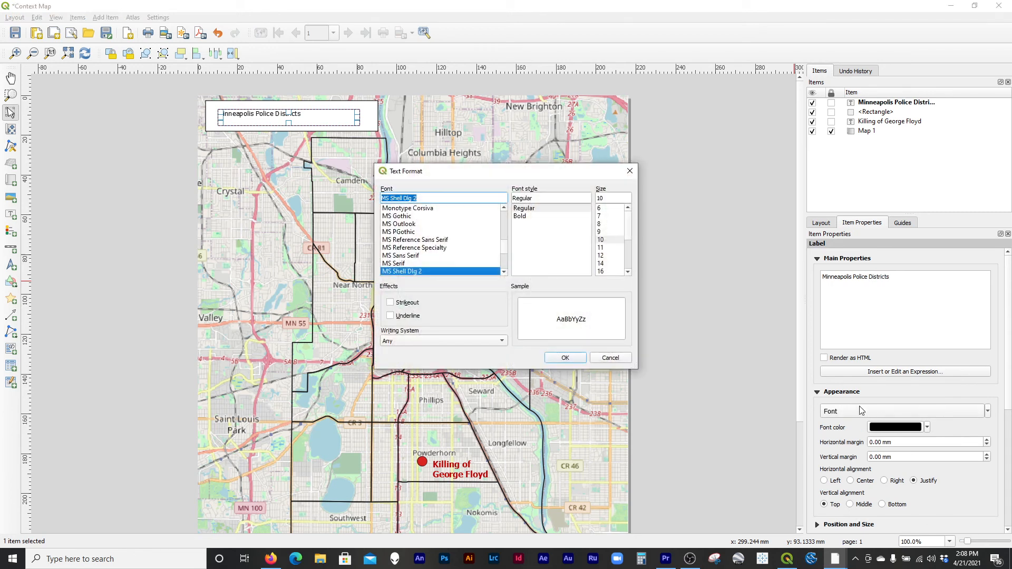
pyautogui.click(611, 255)
pyautogui.click(530, 216)
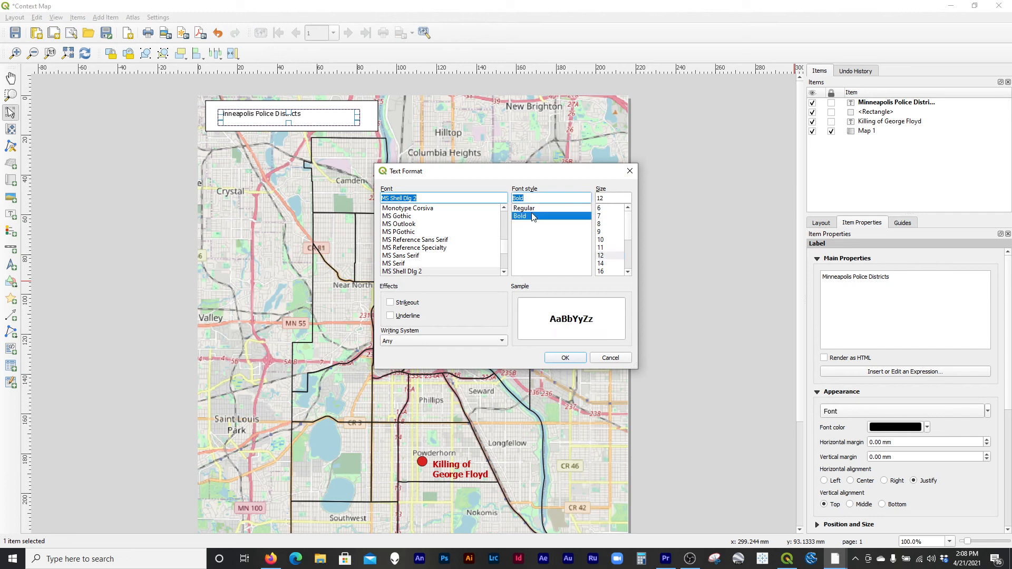
pyautogui.click(565, 358)
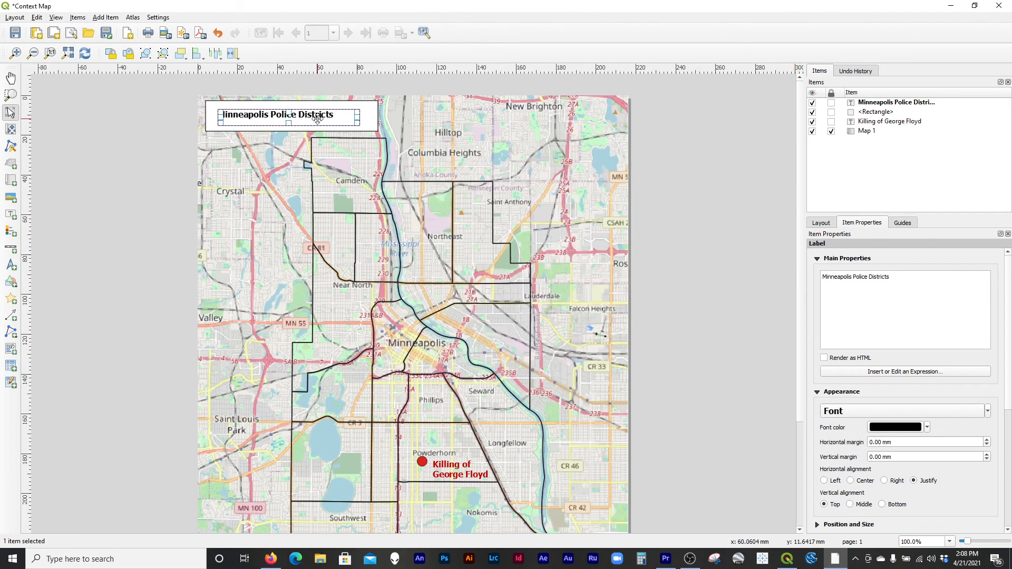
# Narrow the title box to about 70 mm wide and reposition the title label so the text sits centered in it
pyautogui.moveTo(316, 118)
pyautogui.mouseDown()
pyautogui.moveTo(347, 117)
pyautogui.moveTo(298, 114)
pyautogui.moveTo(312, 121)
pyautogui.mouseUp()
pyautogui.click(367, 125)
pyautogui.click(315, 120)
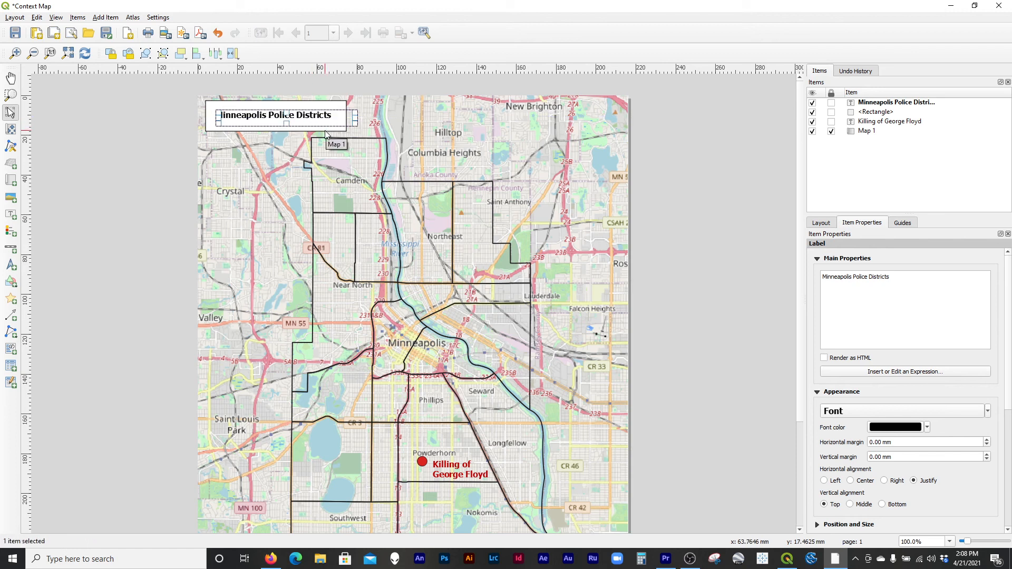
pyautogui.click(690, 192)
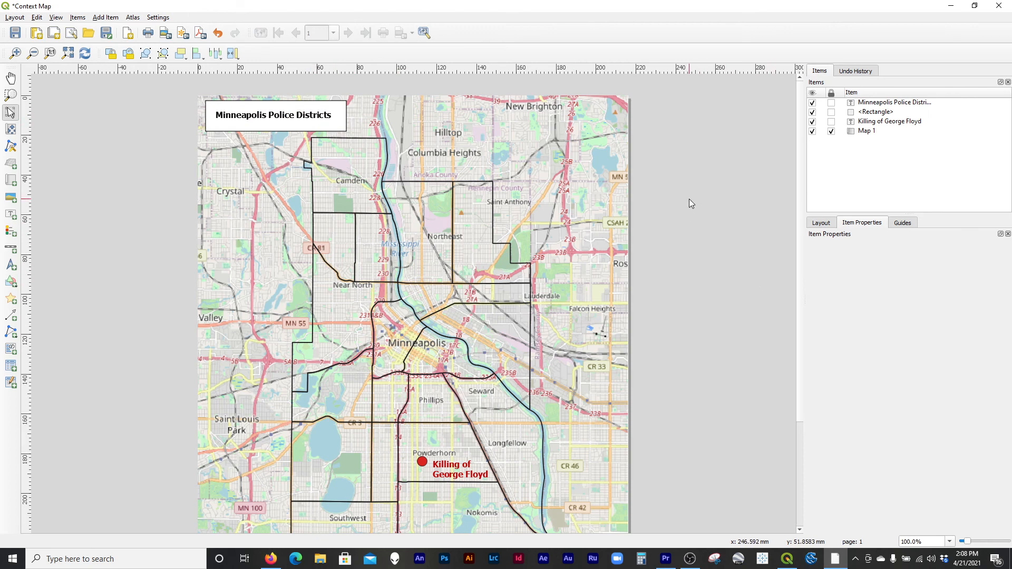
# Review the whole page layout, checking the title box, the incident label and the district outlines
pyautogui.hotkey('ctrl', '-')
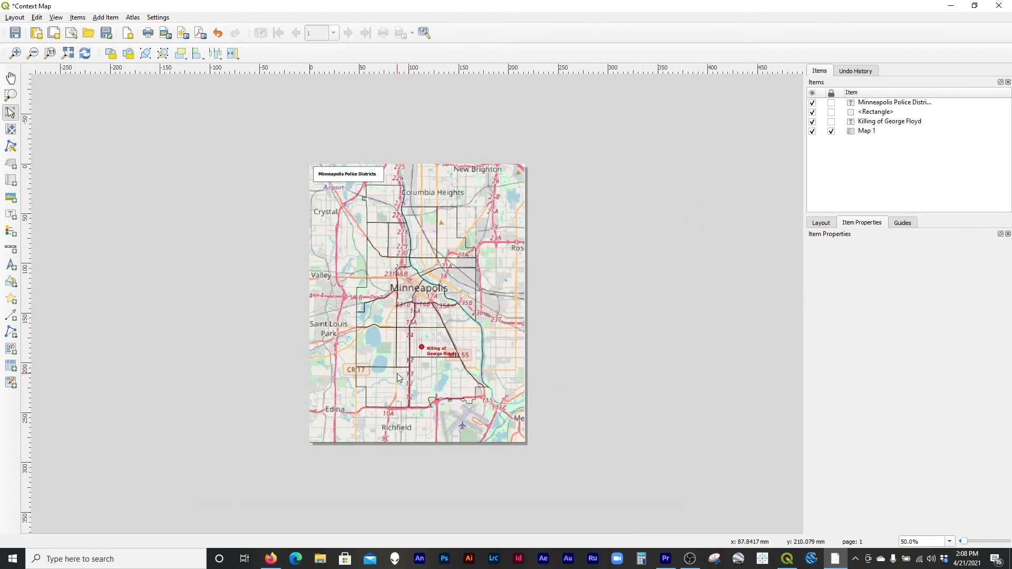
pyautogui.scroll(1, 420, 374)
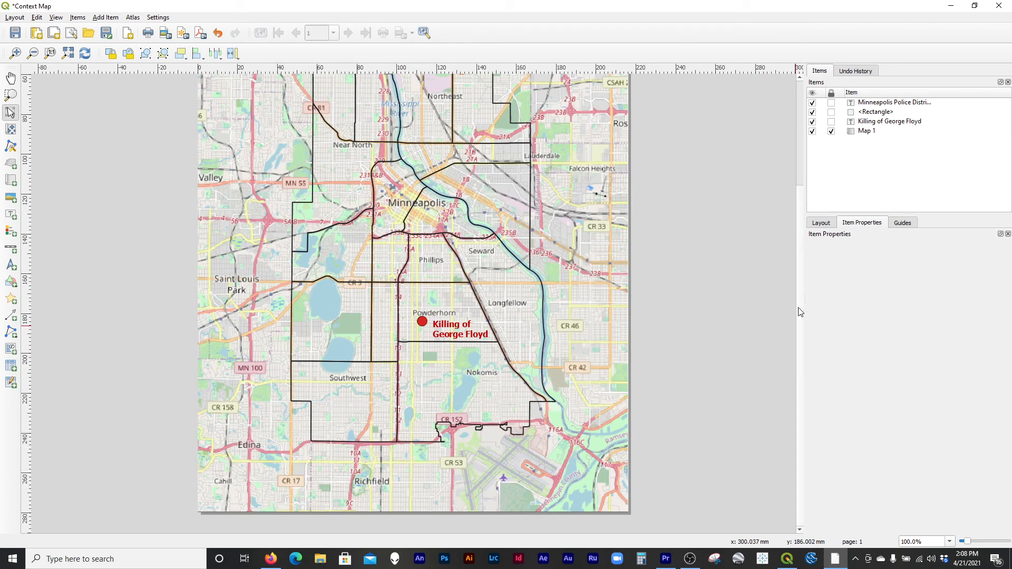
pyautogui.scroll(3, 797, 295)
pyautogui.scroll(-3, 795, 327)
pyautogui.scroll(3, 782, 207)
pyautogui.moveTo(782, 210)
pyautogui.mouseDown()
pyautogui.moveTo(763, 217)
pyautogui.moveTo(765, 205)
pyautogui.mouseUp()
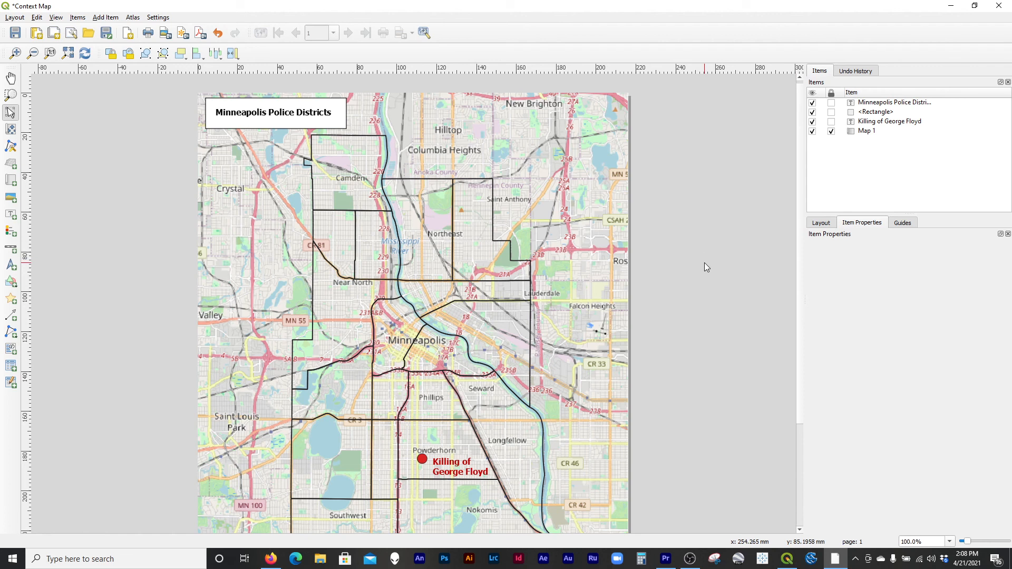
pyautogui.moveTo(802, 323)
pyautogui.mouseDown()
pyautogui.moveTo(797, 422)
pyautogui.moveTo(795, 334)
pyautogui.mouseUp()
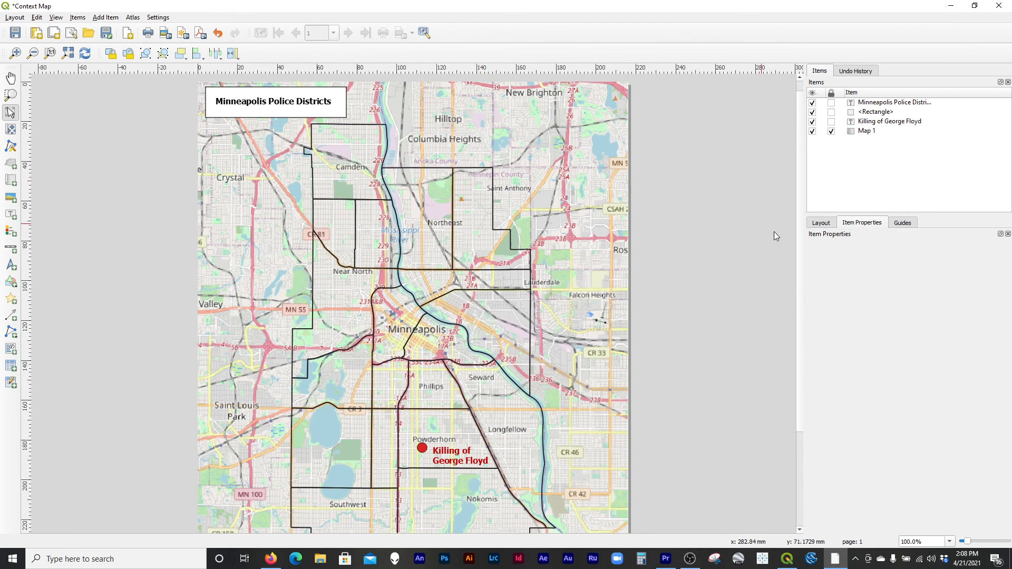
pyautogui.moveTo(802, 304); pyautogui.dragTo(820, 273)
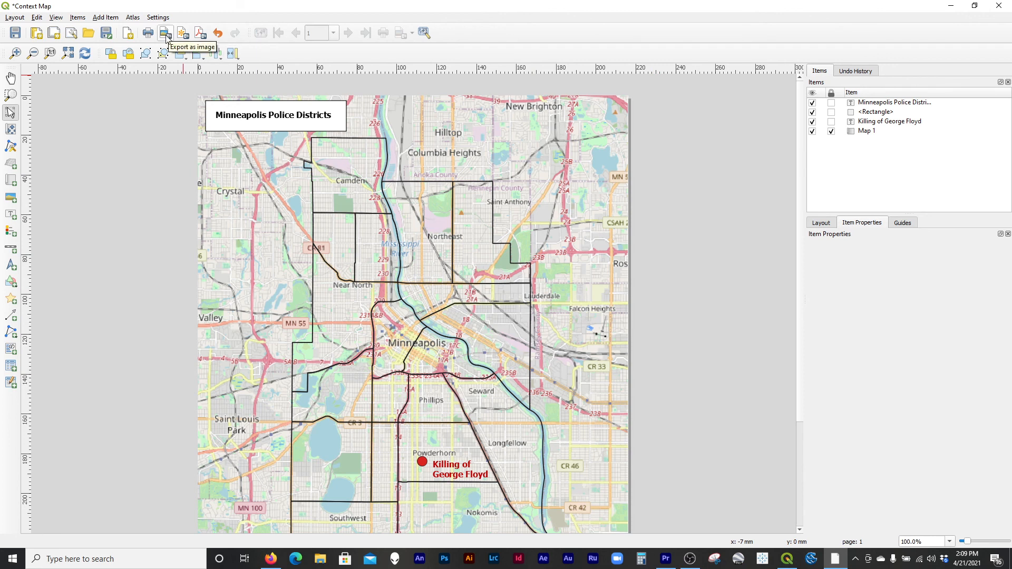
# Start an image export of the layout, dismiss the WMS layers notice, and name the JPG "Minneapolis Police Districts" on the Desktop
pyautogui.click(12, 20)
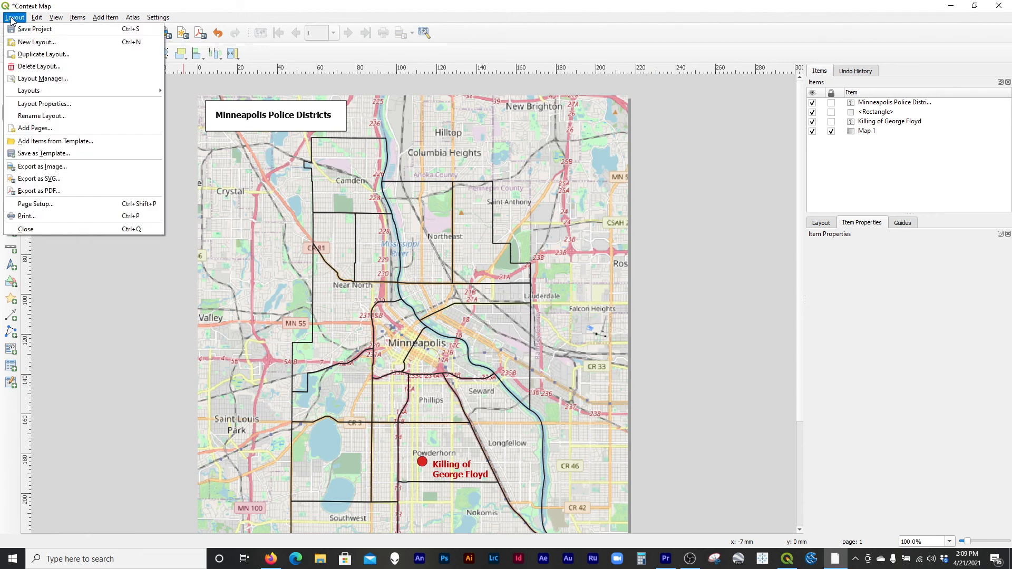
pyautogui.click(93, 167)
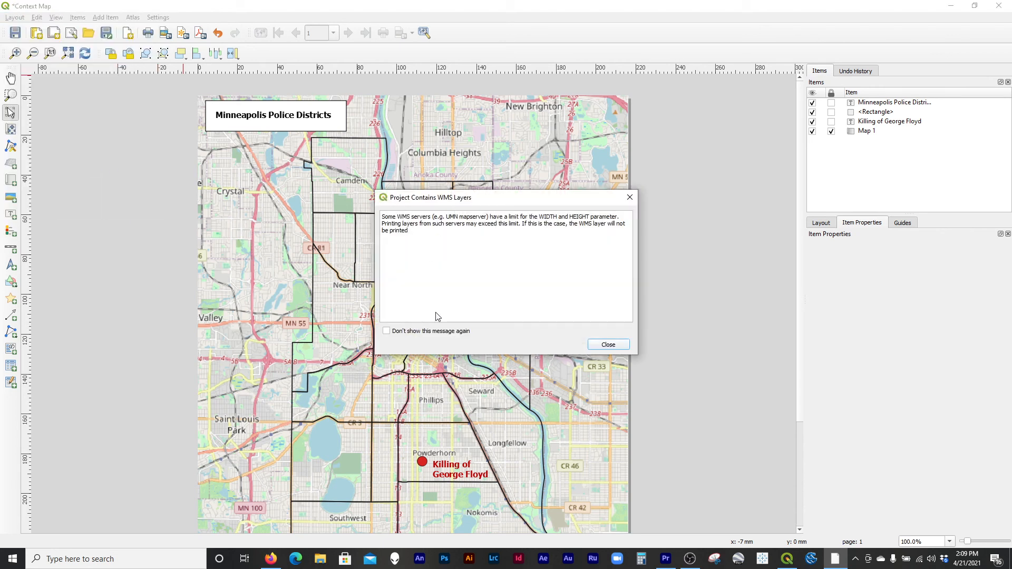
pyautogui.click(624, 346)
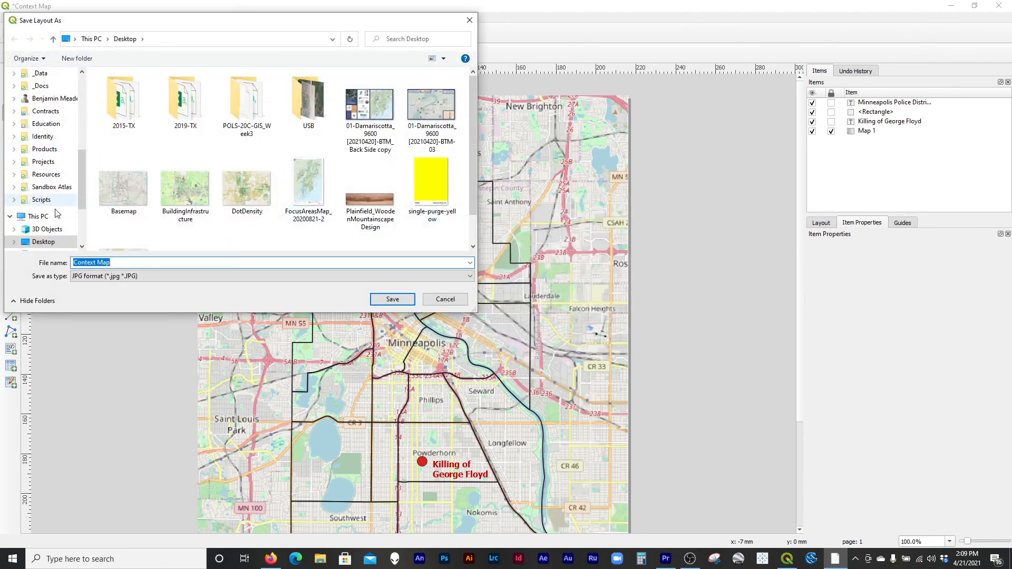
pyautogui.click(153, 263)
pyautogui.hotkey('ctrl', 'shift', 'Left')
pyautogui.hotkey('ctrl', 'shift', 'Left')
pyautogui.write('M')
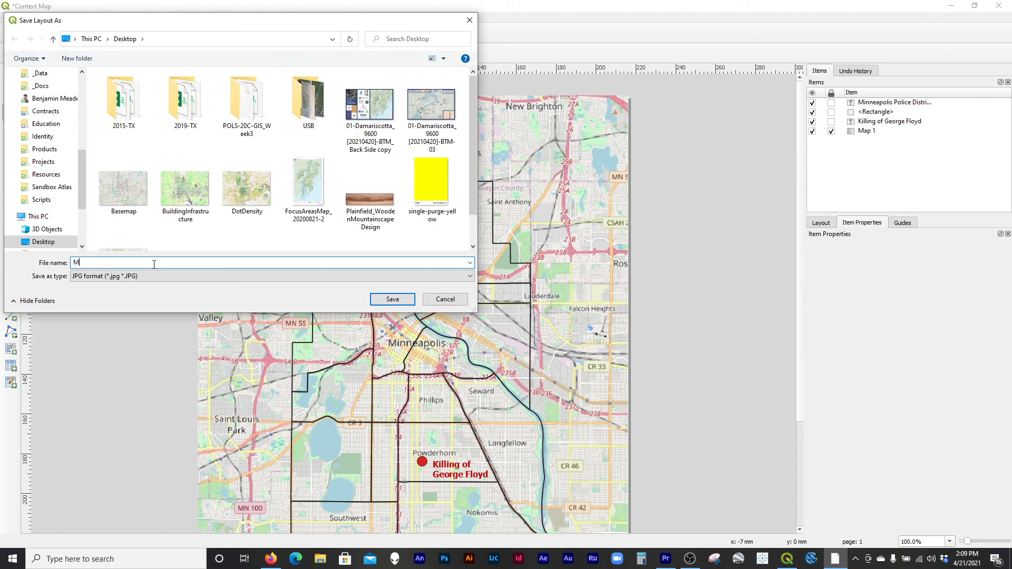
pyautogui.write('inneaoolice')
pyautogui.press('BackSpace')
pyautogui.press('BackSpace')
pyautogui.write('s Pooli')
pyautogui.press('BackSpace')
pyautogui.press('BackSpace')
pyautogui.press('BackSpace')
pyautogui.write('lice Districts')
pyautogui.click(393, 300)
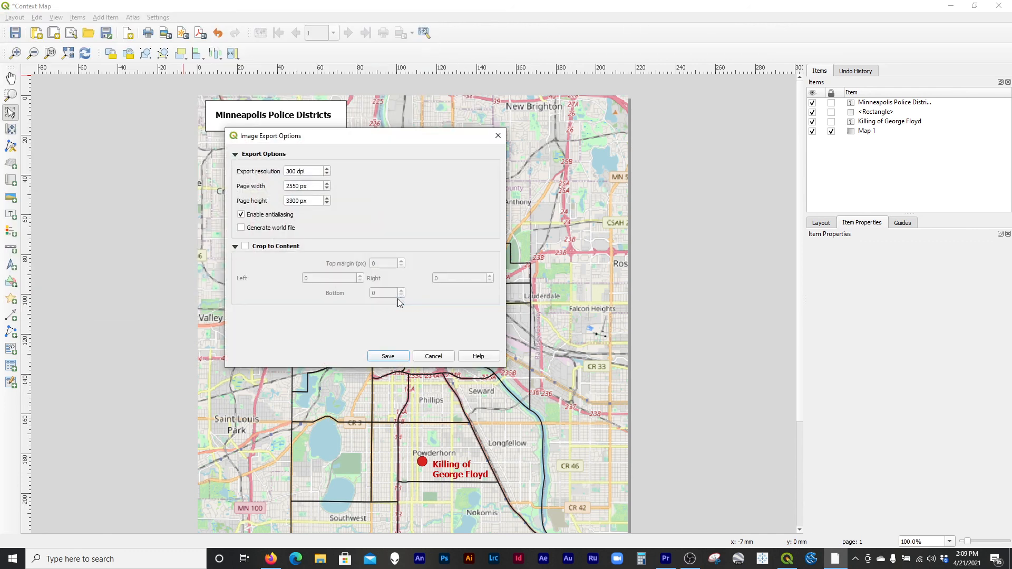
# Keep the export resolution at 300 dpi and save the layout image
pyautogui.moveTo(318, 138); pyautogui.dragTo(502, 122)
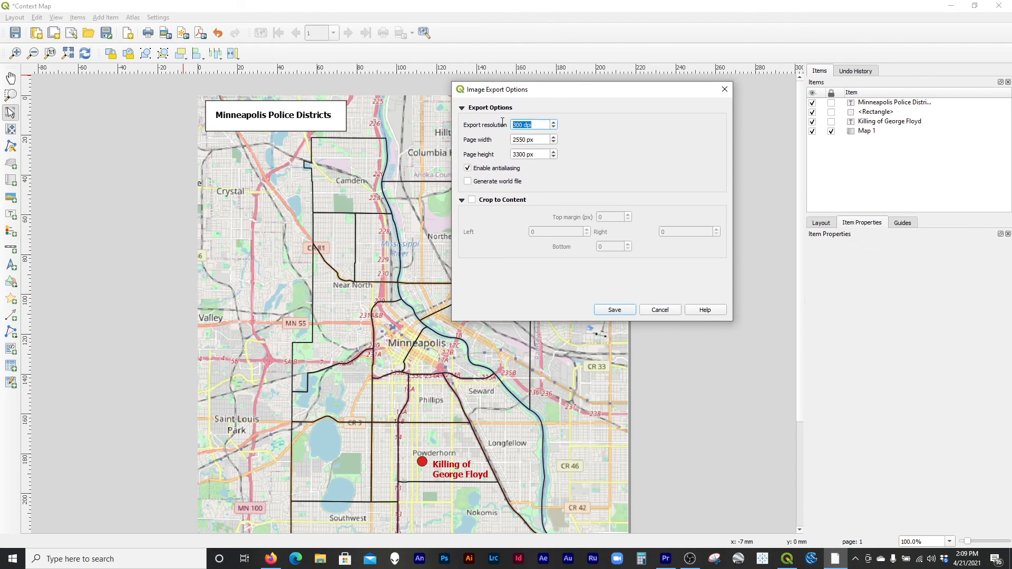
pyautogui.click(534, 126)
pyautogui.moveTo(521, 125); pyautogui.dragTo(506, 123)
pyautogui.click(534, 124)
pyautogui.moveTo(544, 124); pyautogui.dragTo(503, 122)
pyautogui.moveTo(506, 122); pyautogui.dragTo(511, 123)
pyautogui.click(522, 126)
pyautogui.moveTo(521, 125); pyautogui.dragTo(514, 125)
pyautogui.click(521, 124)
pyautogui.click(542, 125)
pyautogui.click(615, 310)
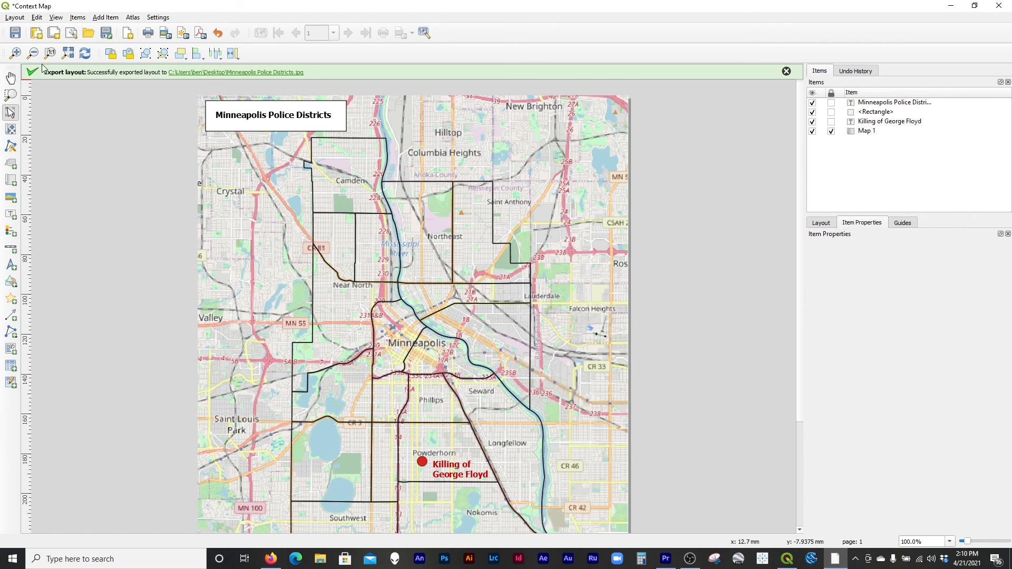
# Minimize both QGIS windows, move the exported Minneapolis Police Districts image to an empty area of the desktop, and open it in Photos
pyautogui.click(951, 5)
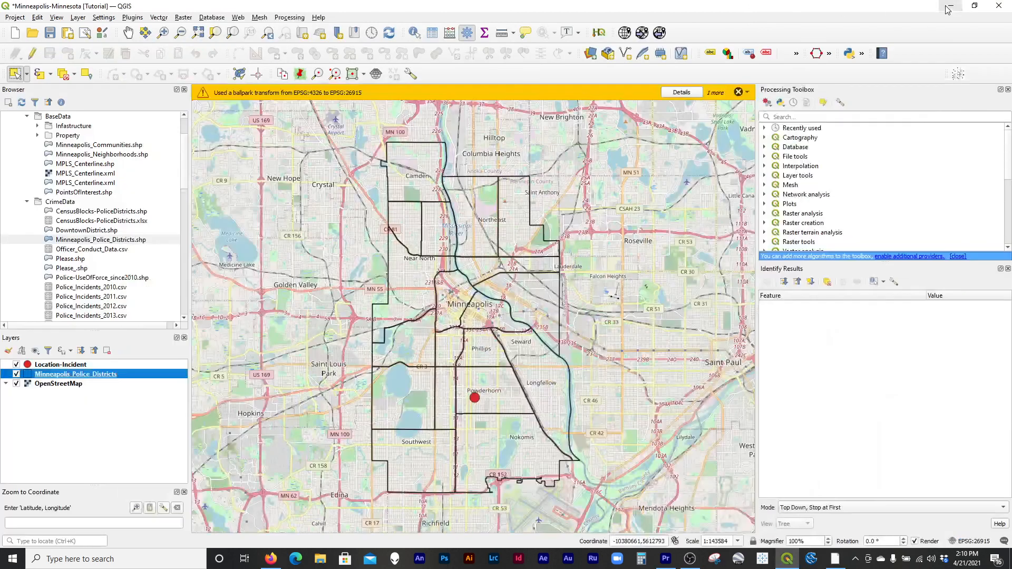
pyautogui.click(950, 6)
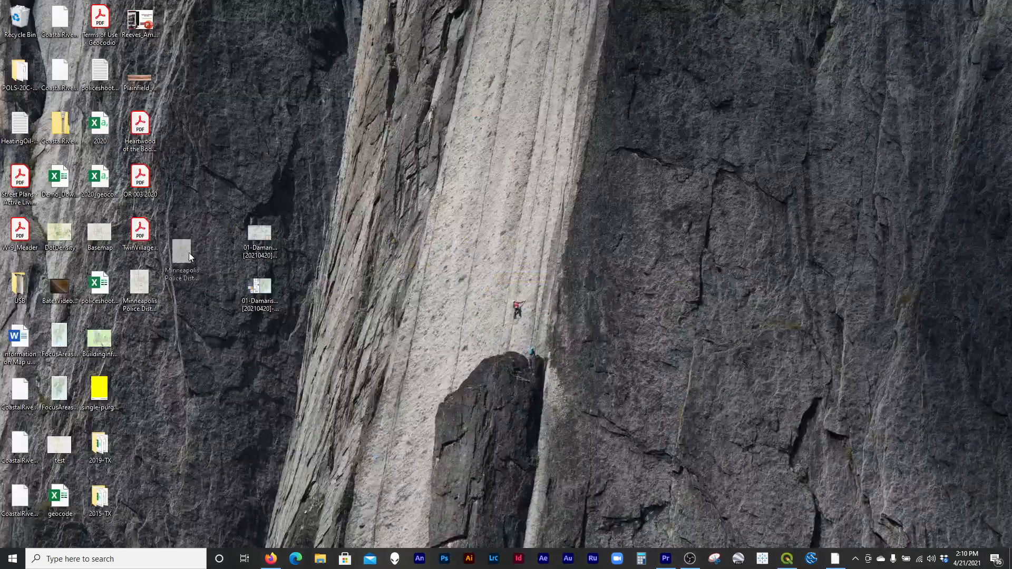
pyautogui.moveTo(188, 253); pyautogui.dragTo(467, 127)
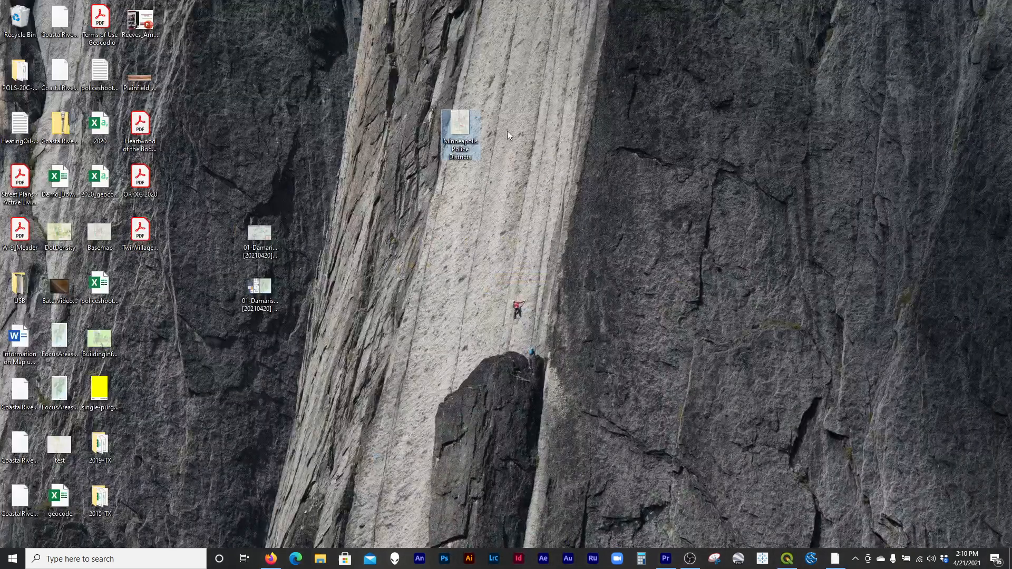
pyautogui.doubleClick(459, 127)
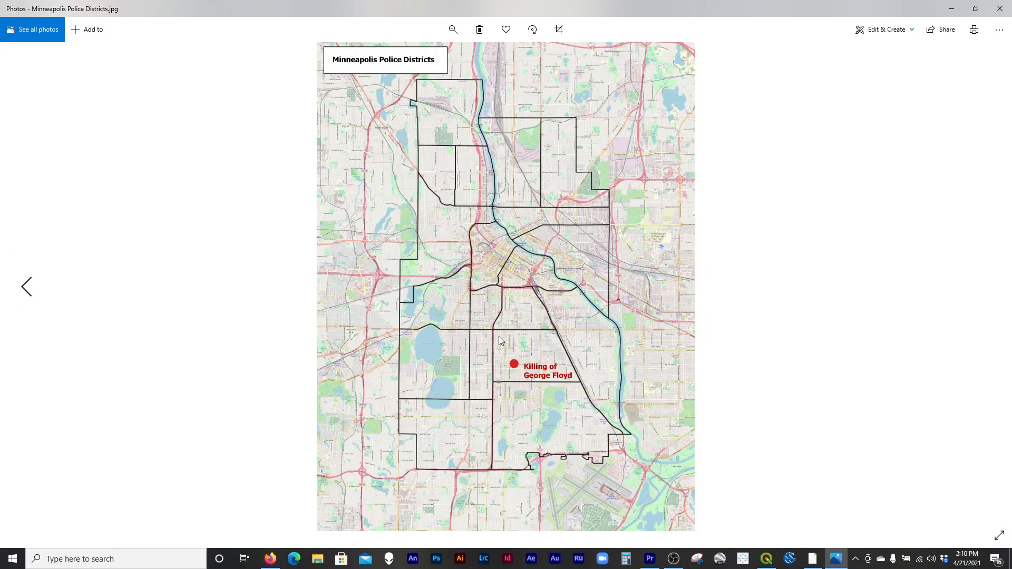
# Examine the exported map up close, checking the incident marker and label, the district outlines and the title box
pyautogui.scroll(4, 498, 337)
pyautogui.moveTo(501, 319); pyautogui.dragTo(513, 85)
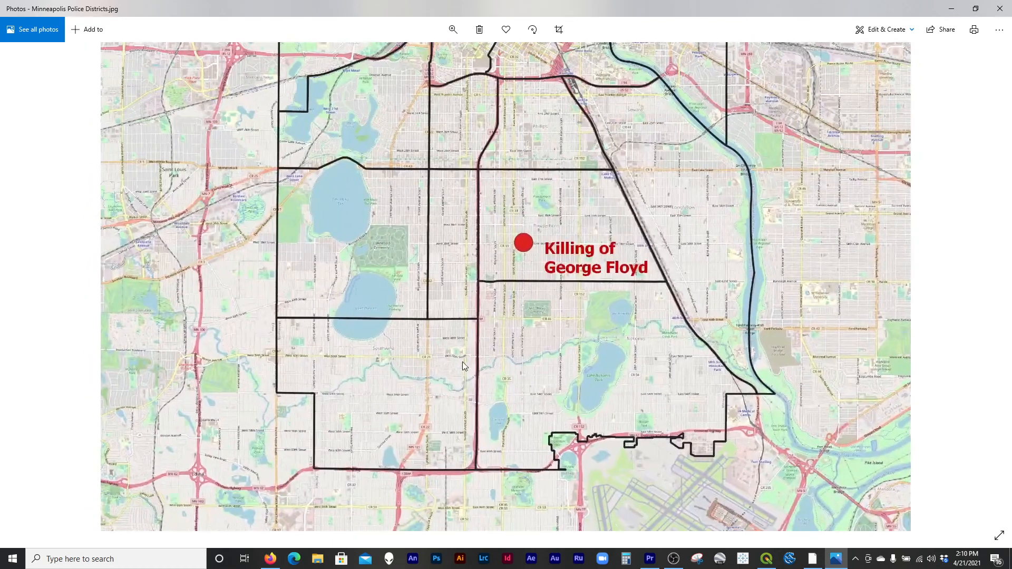
pyautogui.scroll(-3, 463, 361)
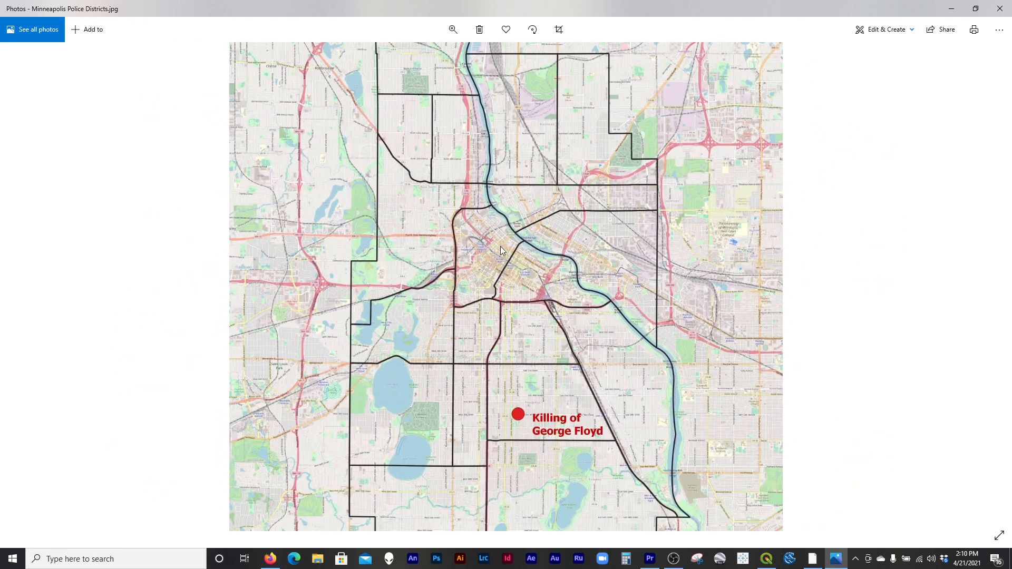
pyautogui.moveTo(618, 397); pyautogui.dragTo(571, 403)
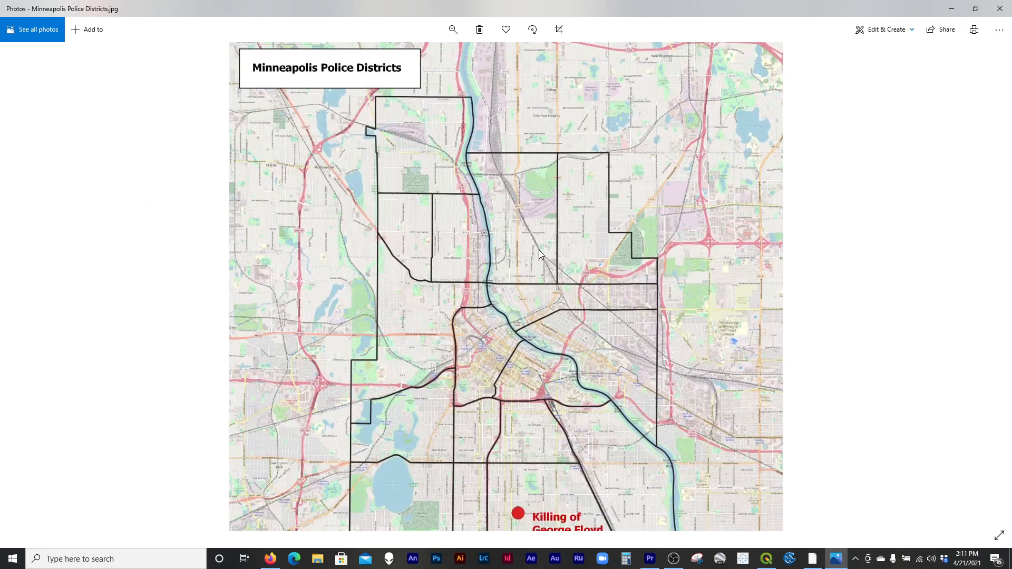
pyautogui.scroll(-3, 519, 230)
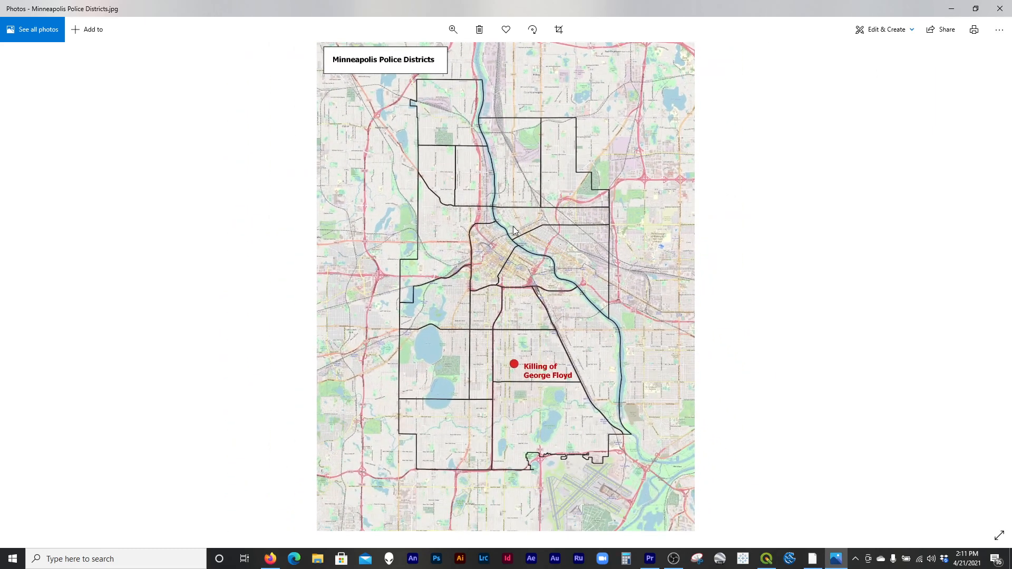